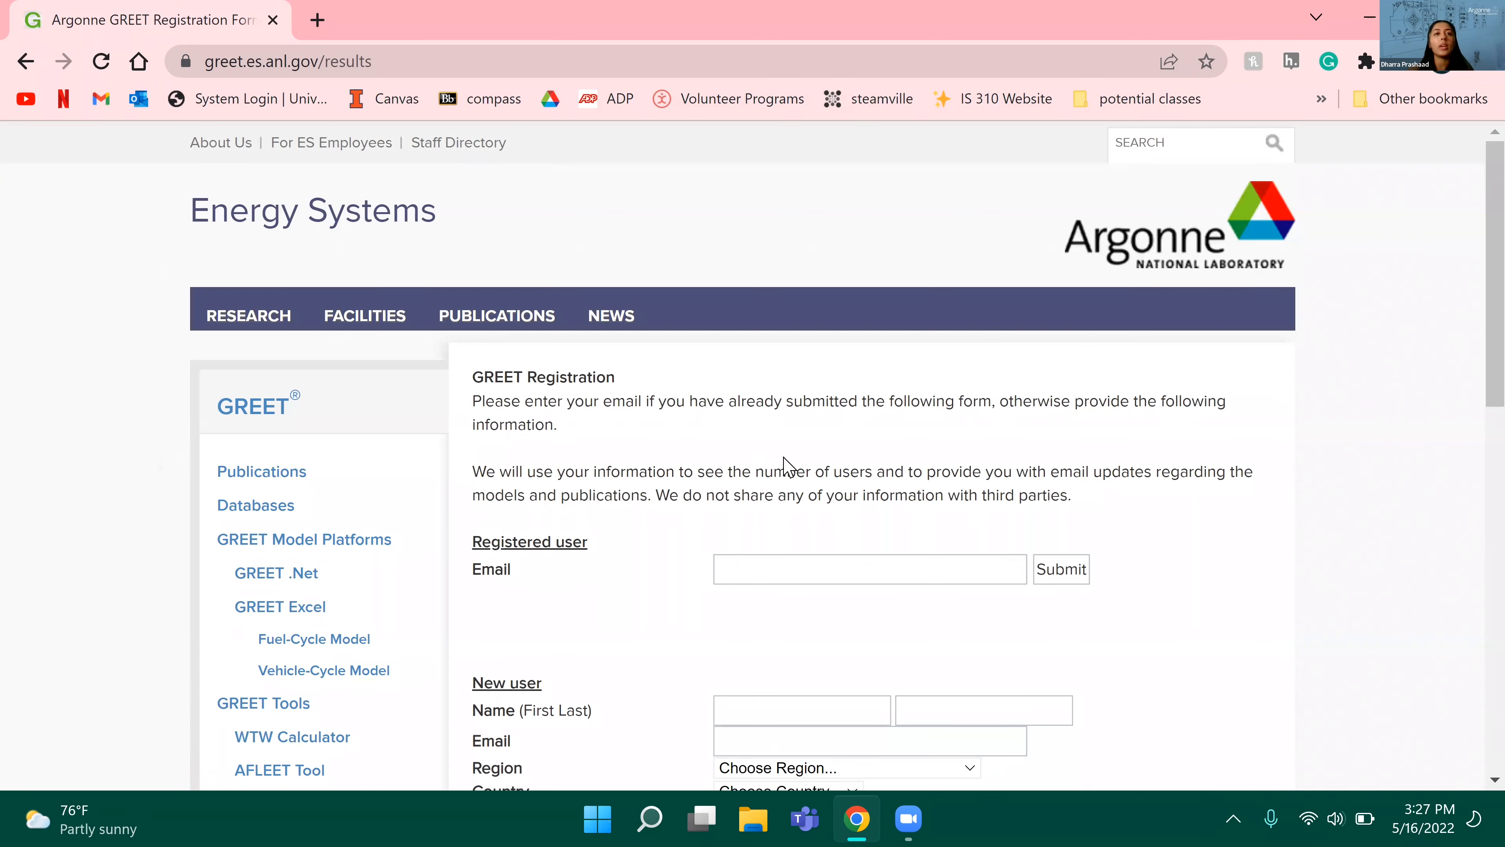
Step: Fill in the first name, last name and email in the New user section of the GREET registration form
scroll(739, 393, down, 5)
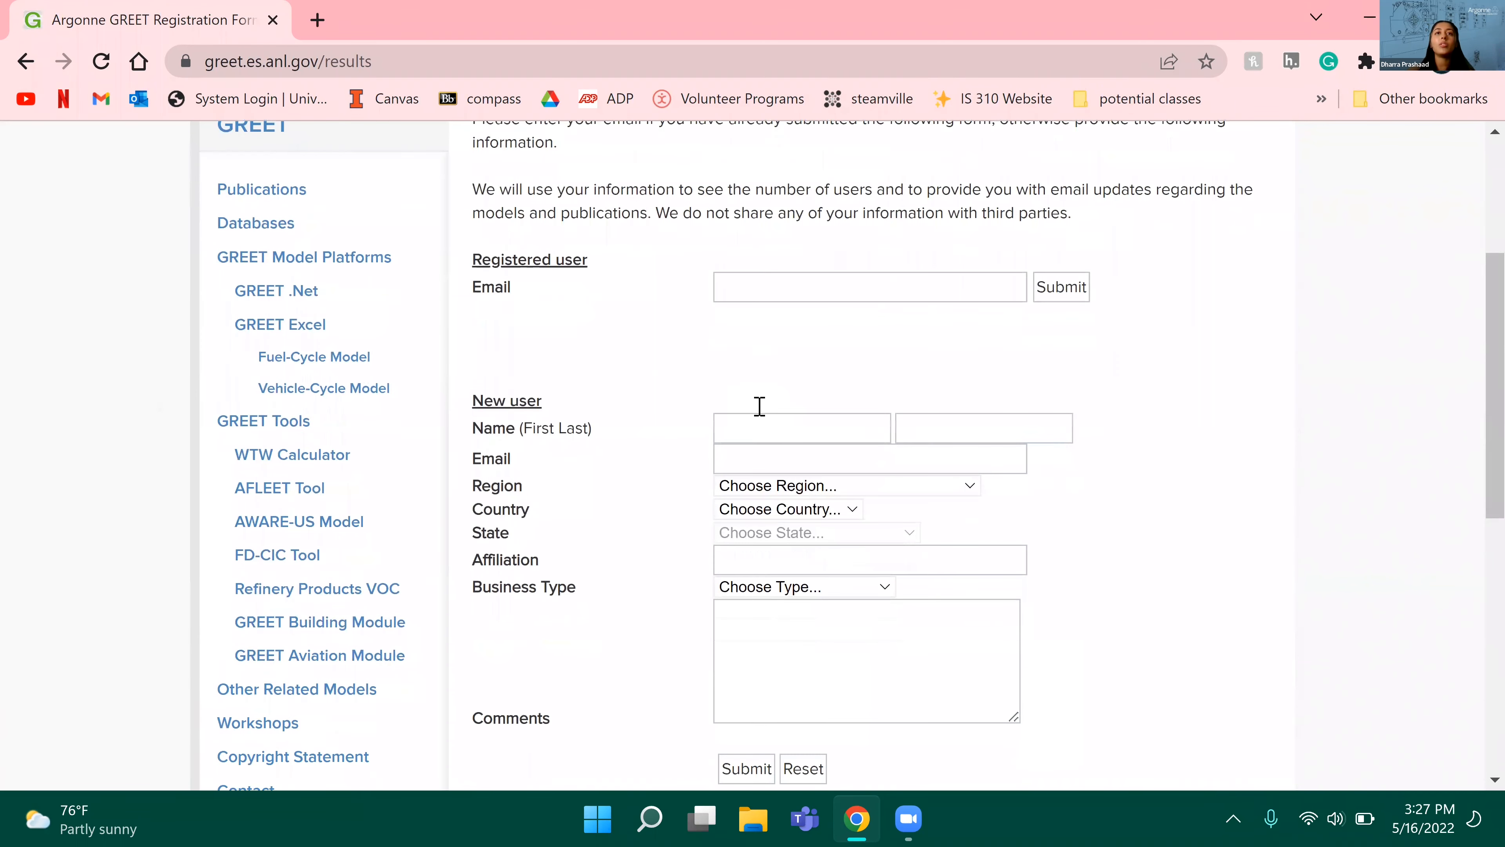
click(791, 437)
text(Be)
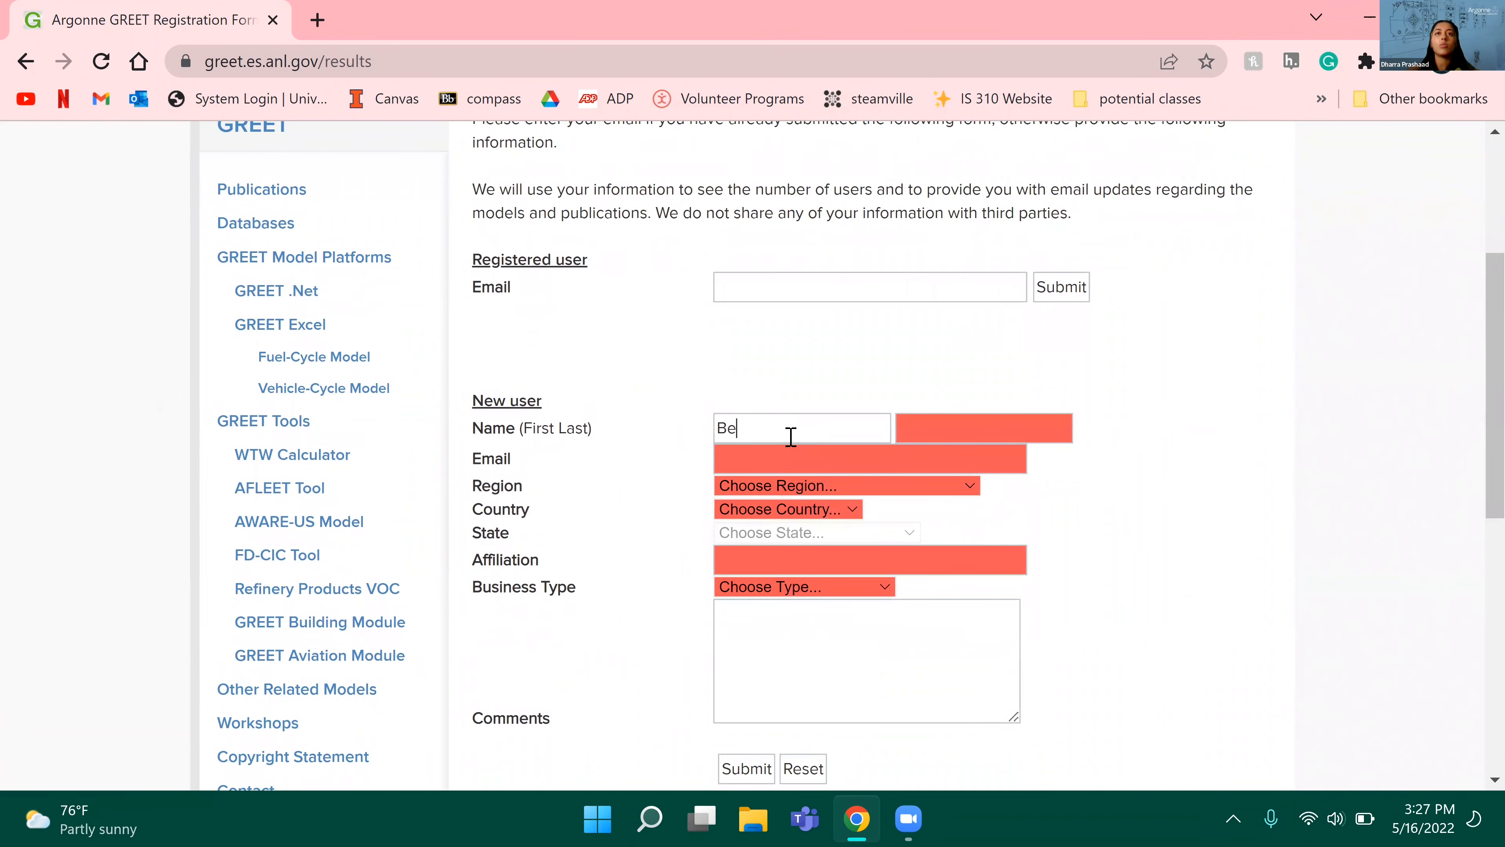
text(stIntern)
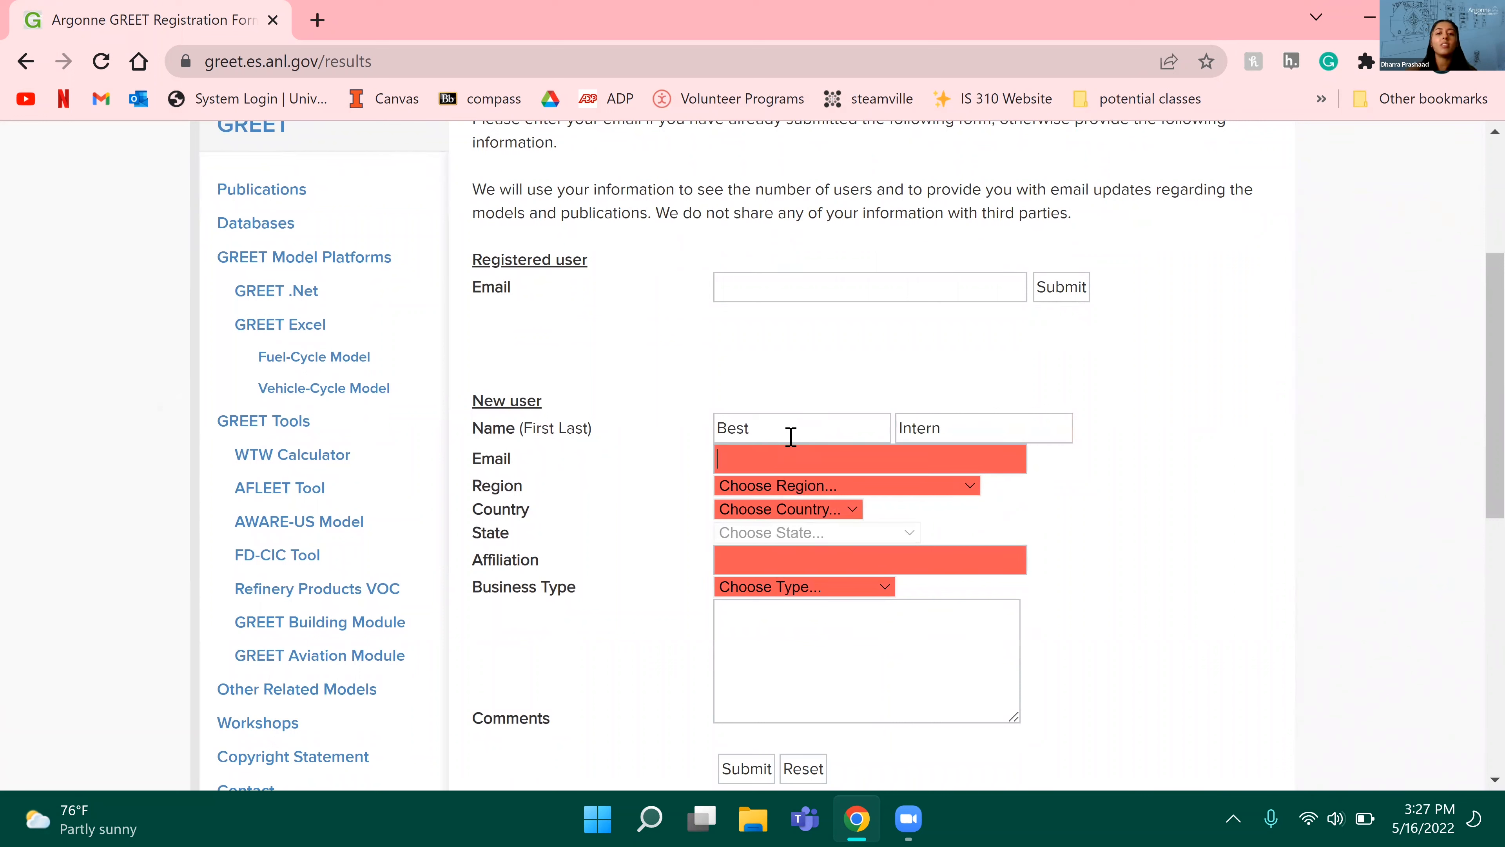
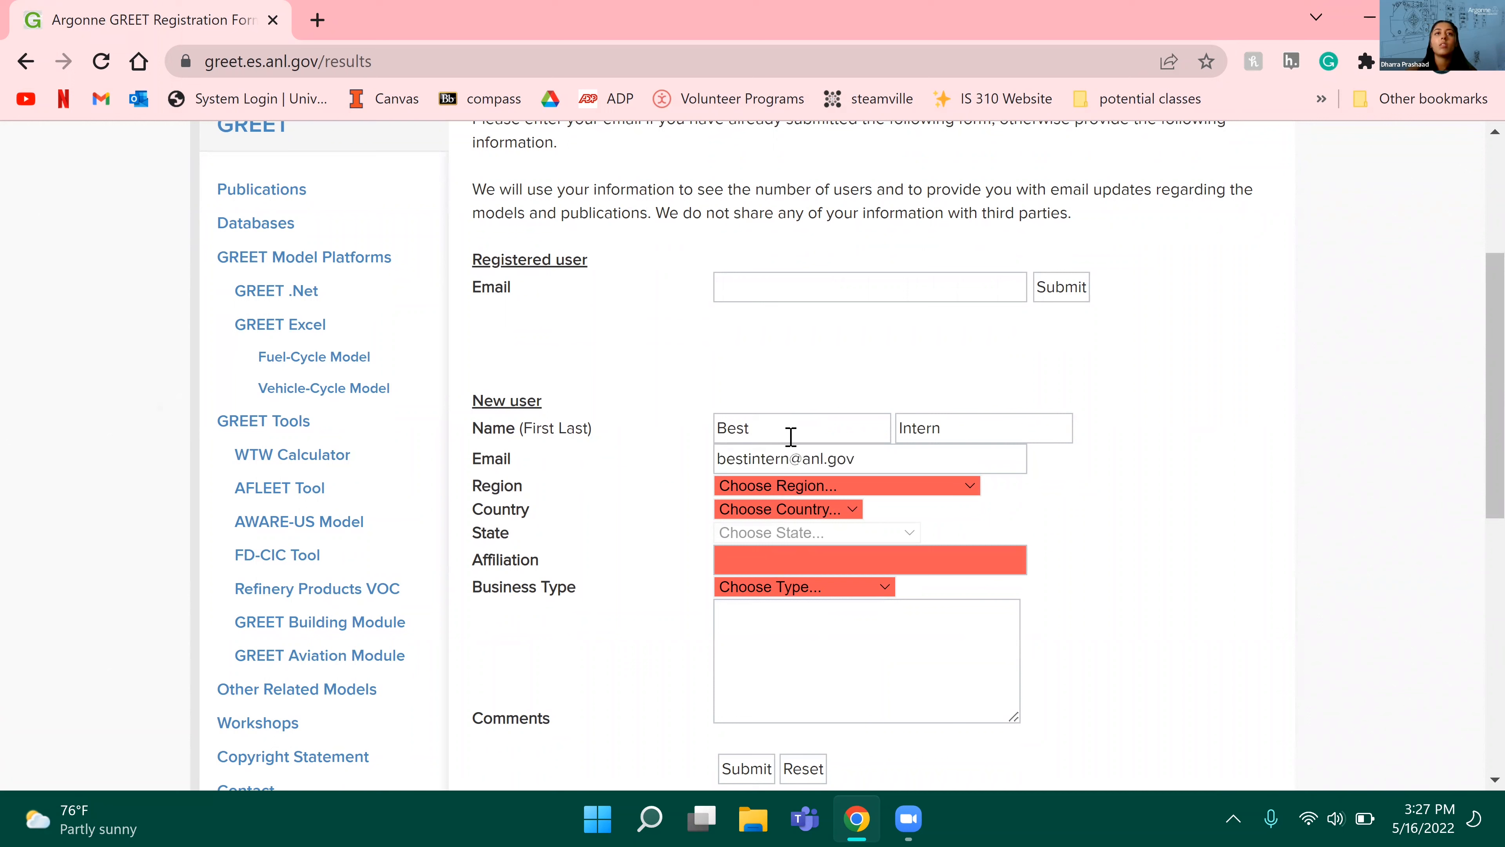
Step: Set the new user's region to North America, country to United States of America and state to Illinois
click(857, 487)
click(846, 514)
click(871, 489)
click(876, 538)
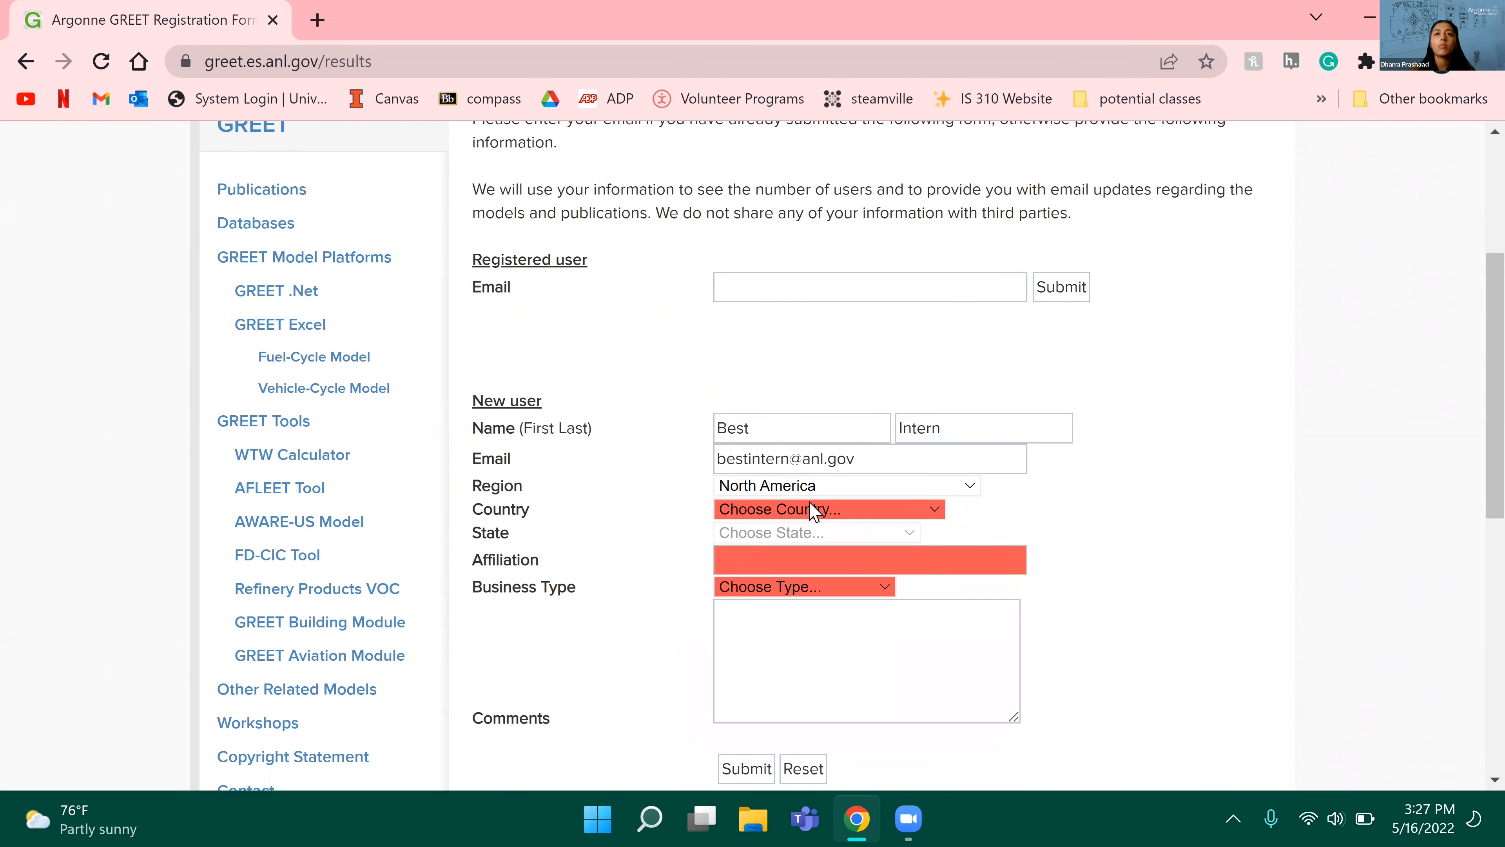
click(814, 512)
click(806, 548)
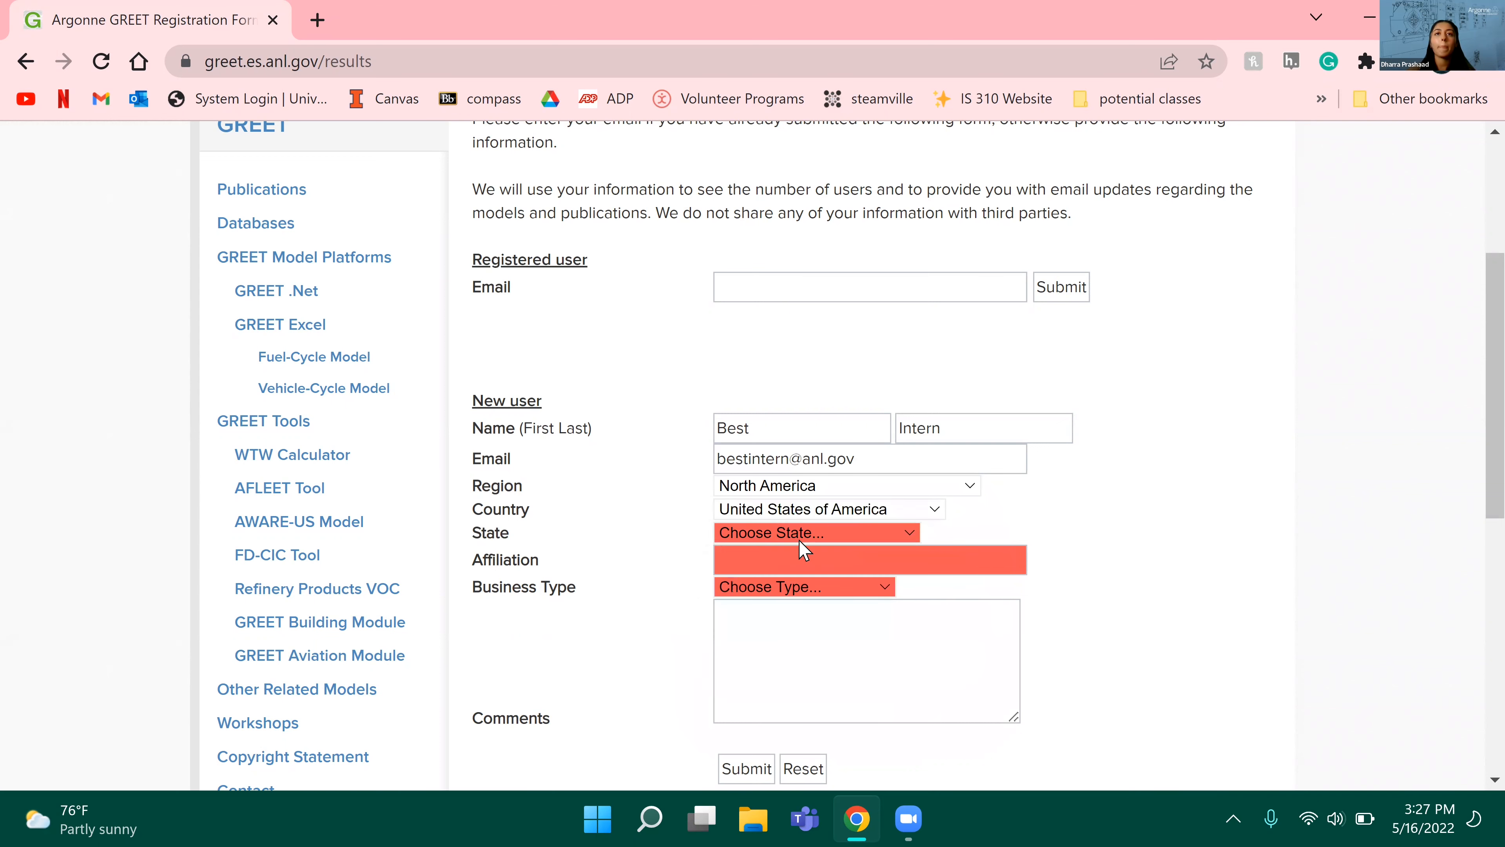
click(796, 534)
text(il)
key(Return)
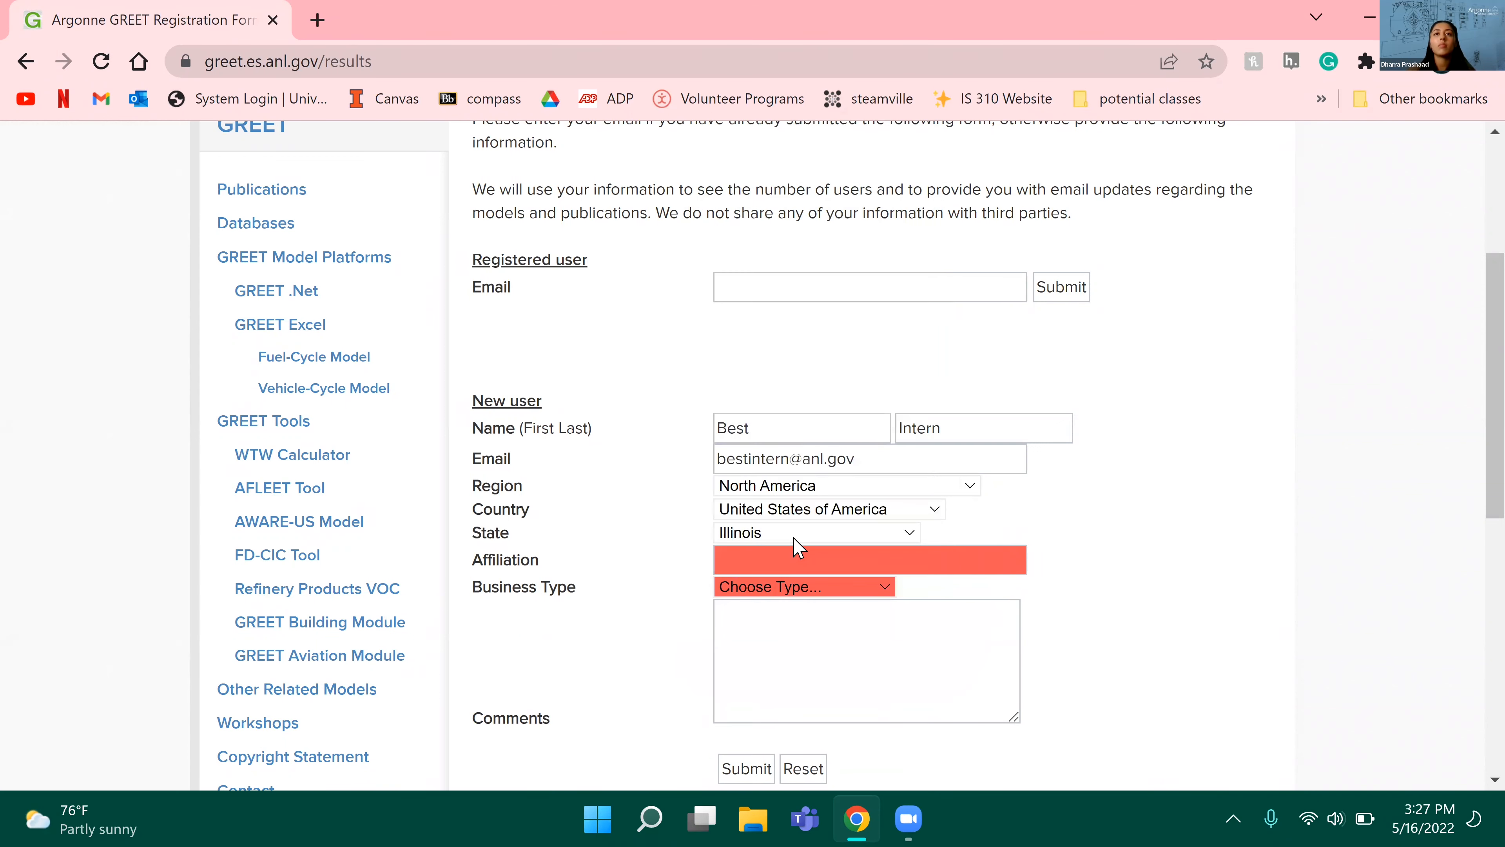
Step: Enter Argonne National Laboratory as affiliation, choose Academia/education as business type, and submit the new-user registration
click(802, 563)
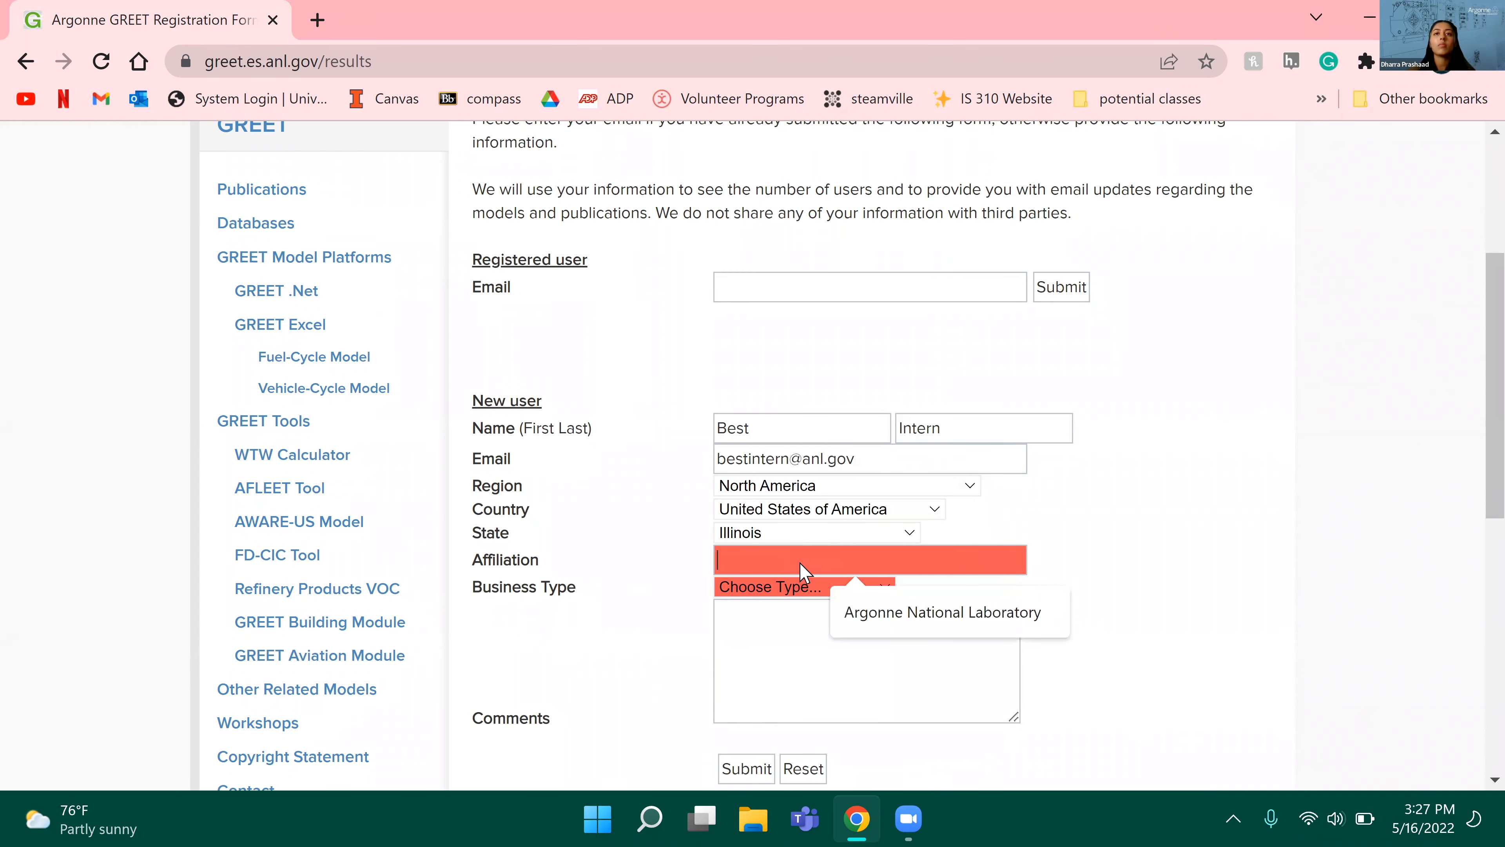
click(908, 617)
click(797, 588)
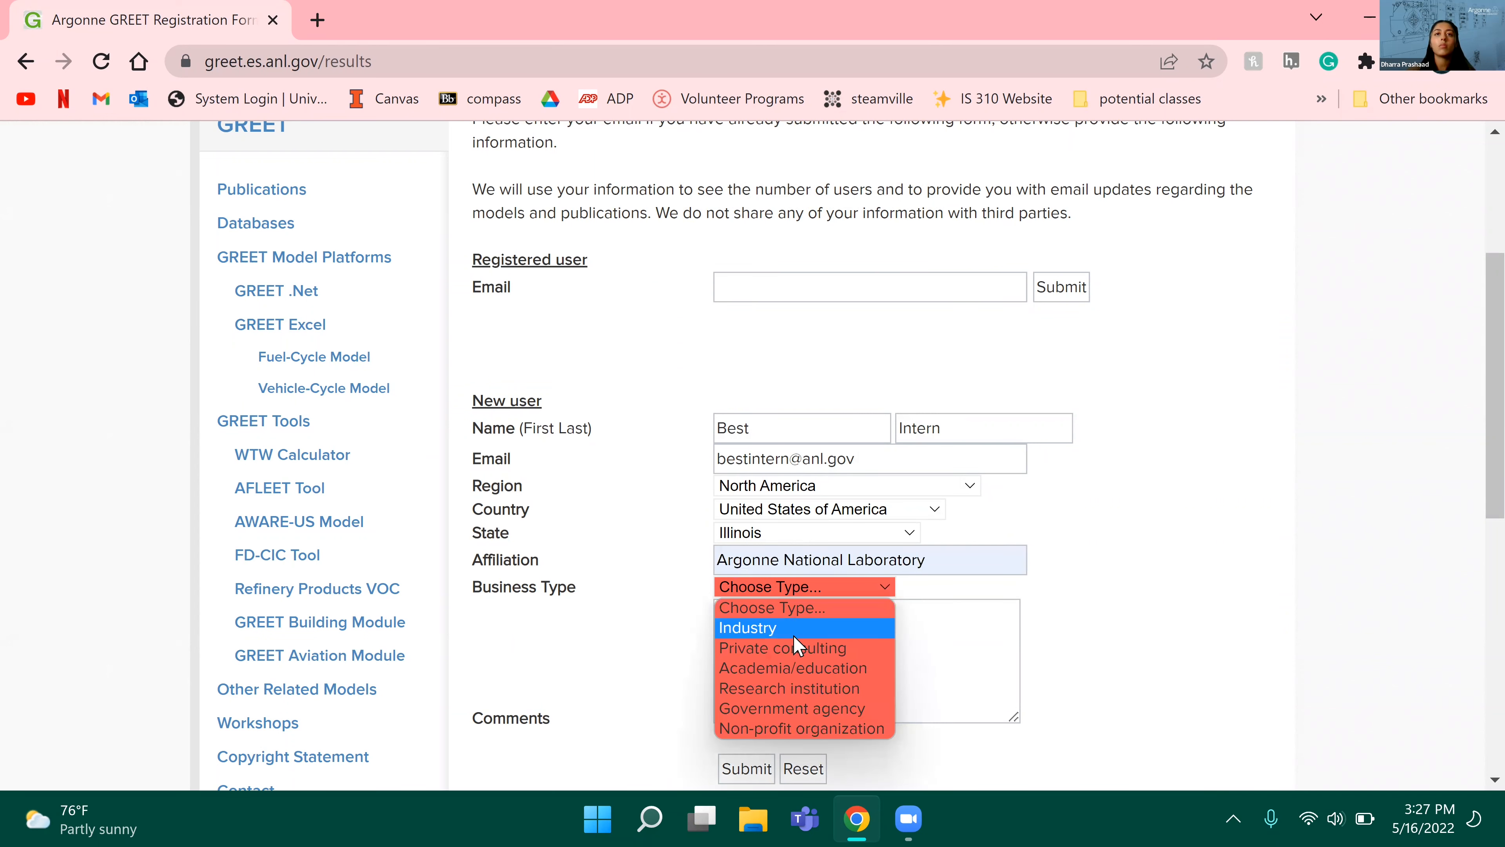
click(796, 673)
scroll(764, 694, down, 2)
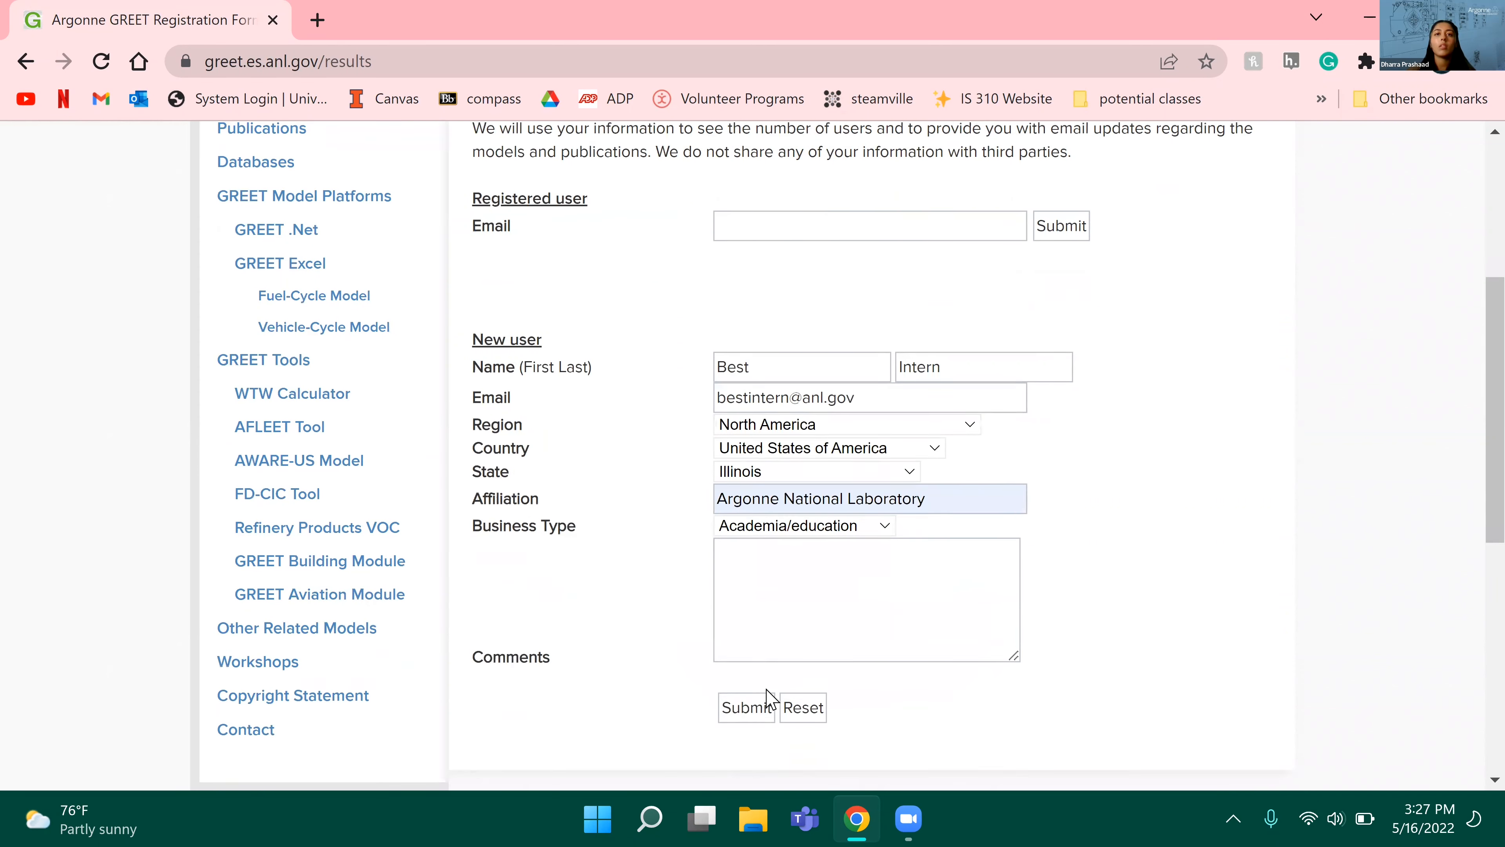
click(748, 691)
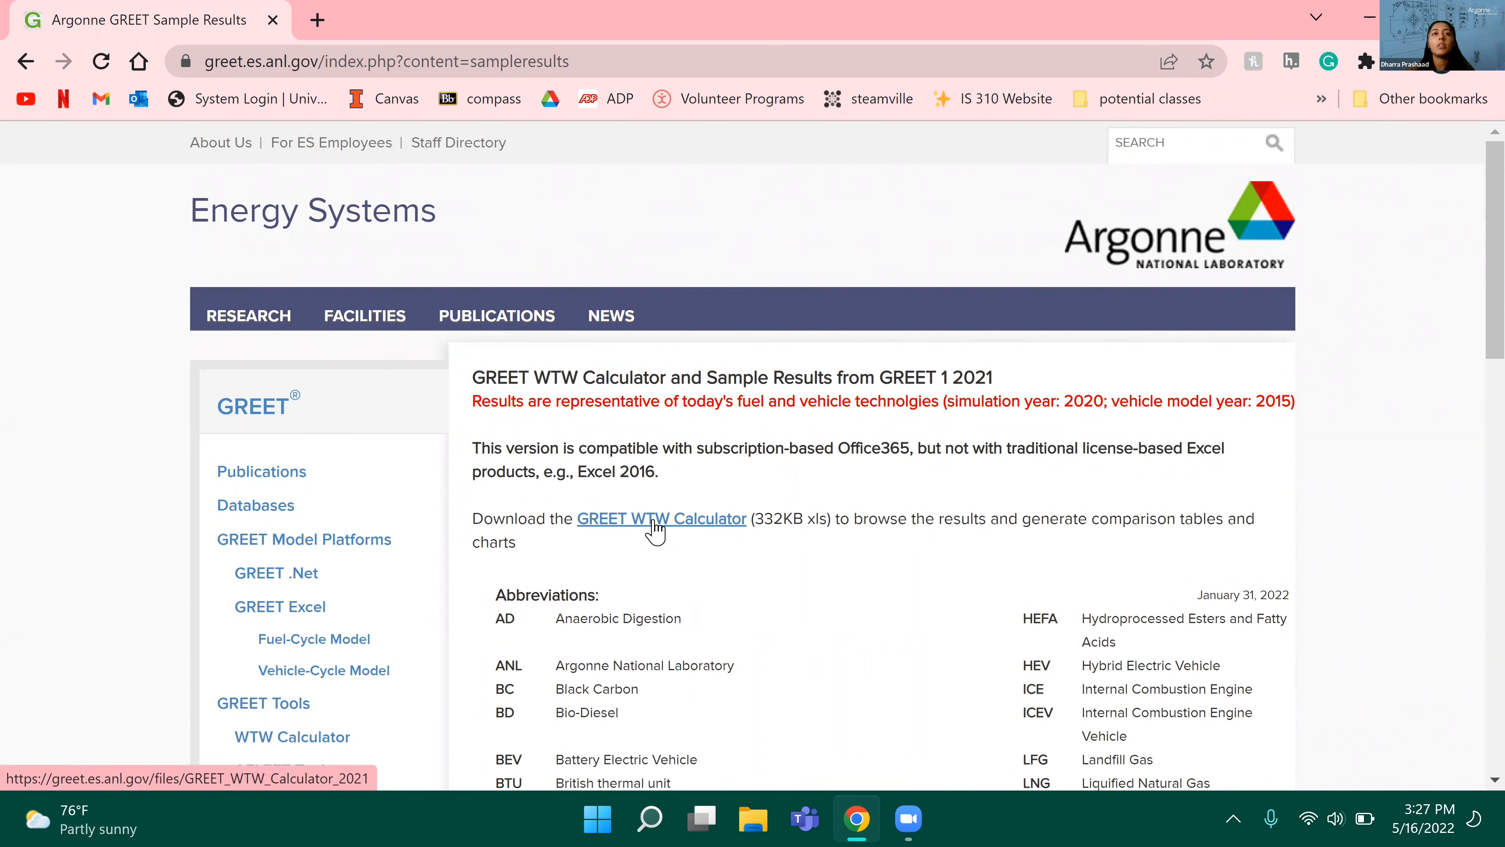
Step: Download the GREET WTW Calculator to the Downloads folder as GREET_WTW_Calculator_2021 (1) and open it in Excel
click(657, 522)
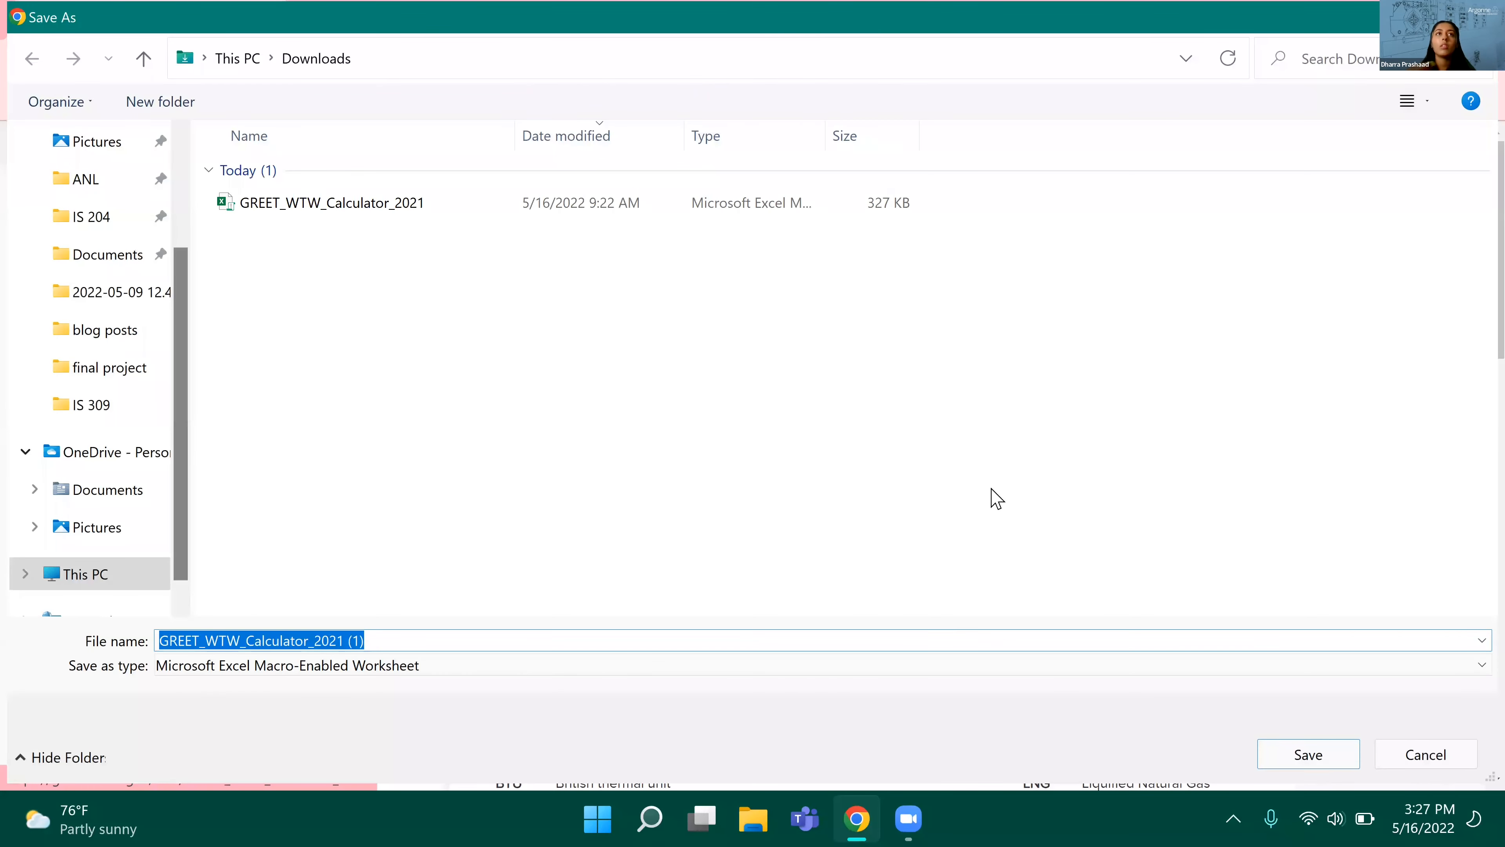
click(1304, 762)
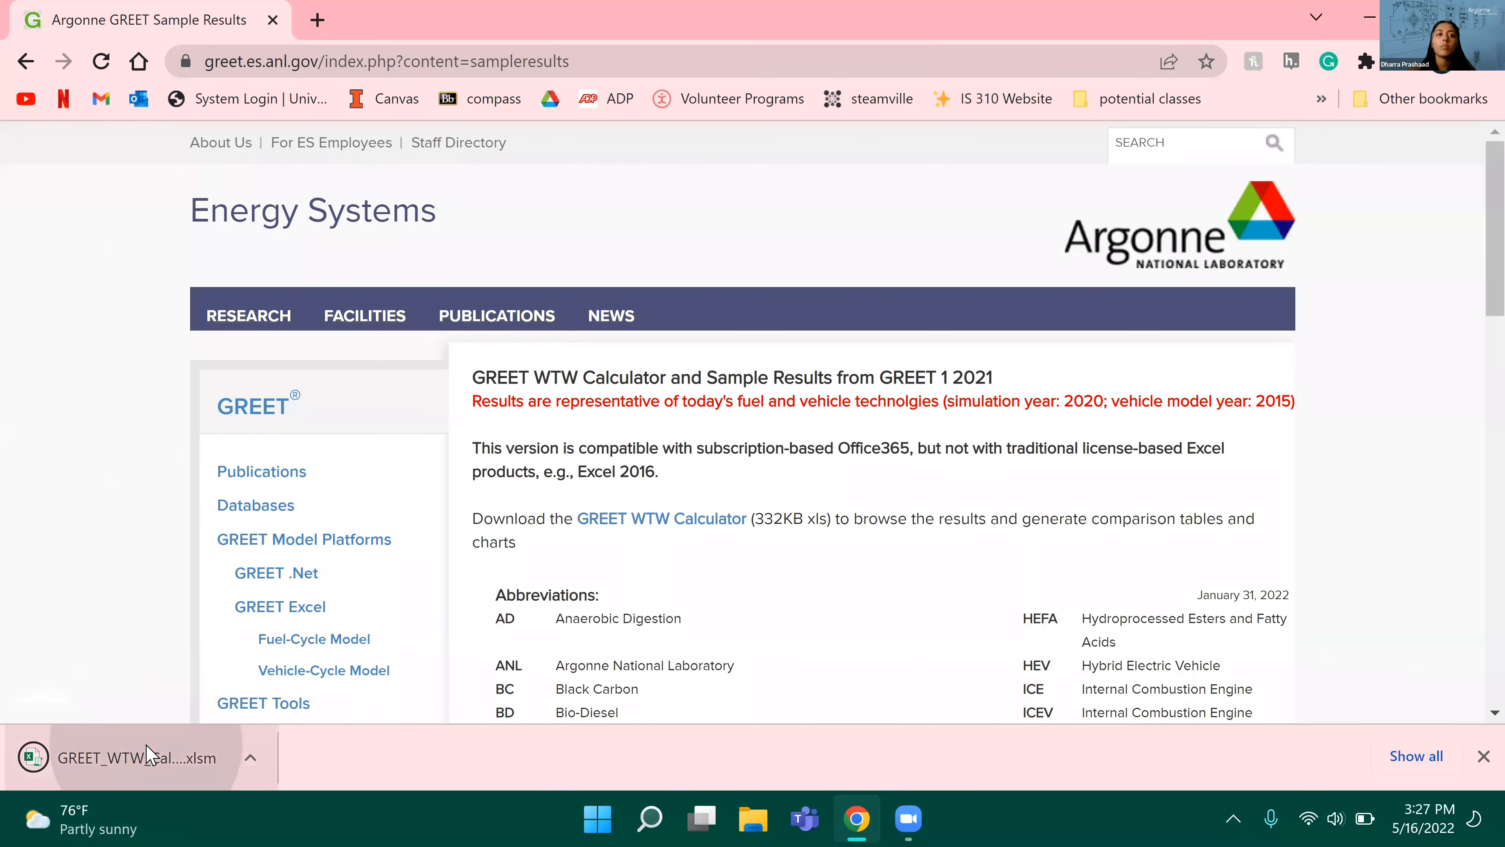
click(146, 750)
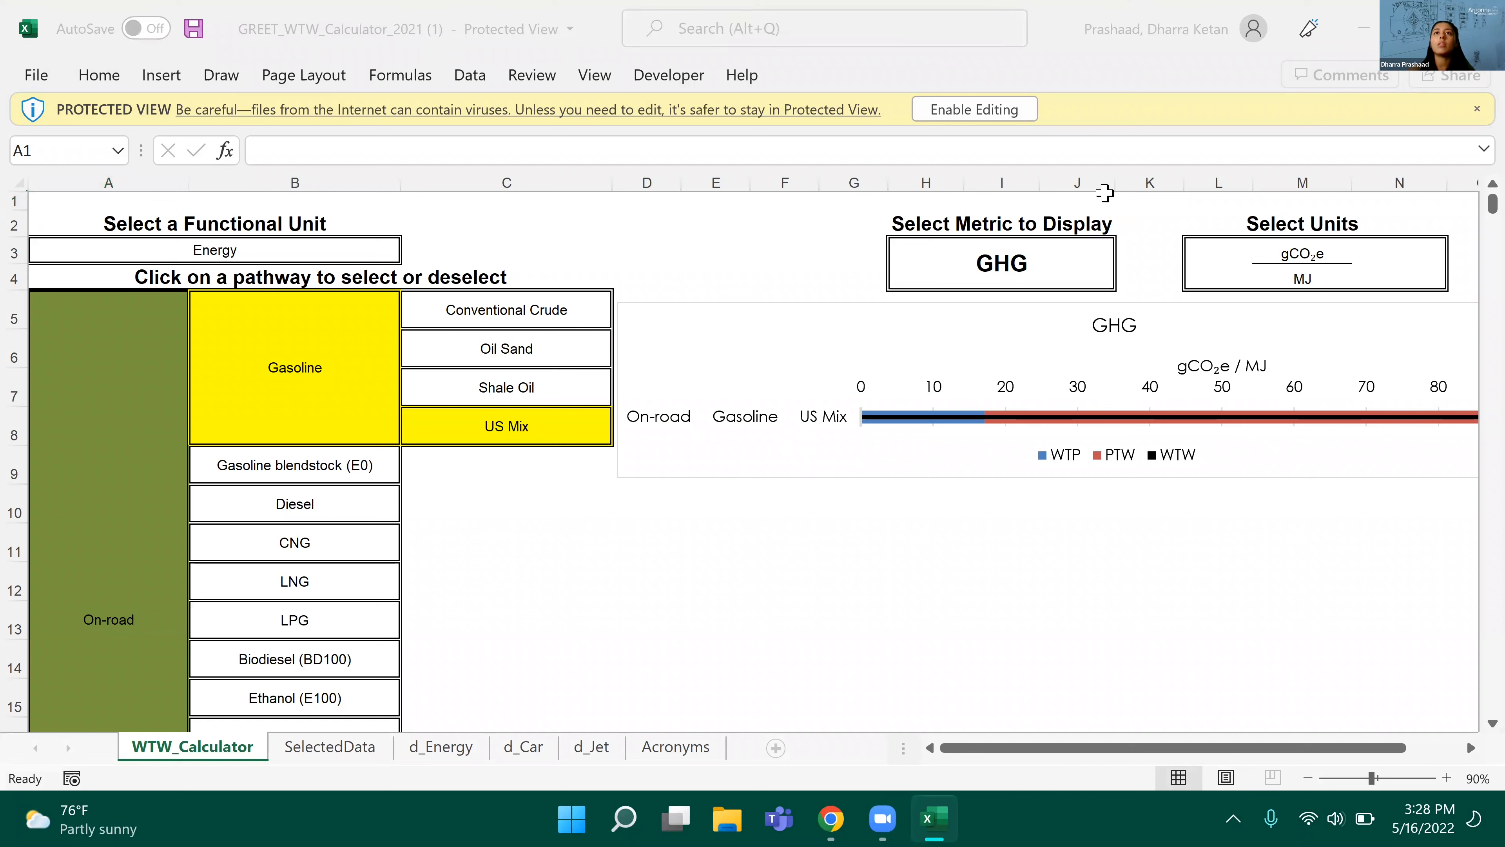
Step: Enable editing and macro content for the downloaded calculator workbook
click(982, 102)
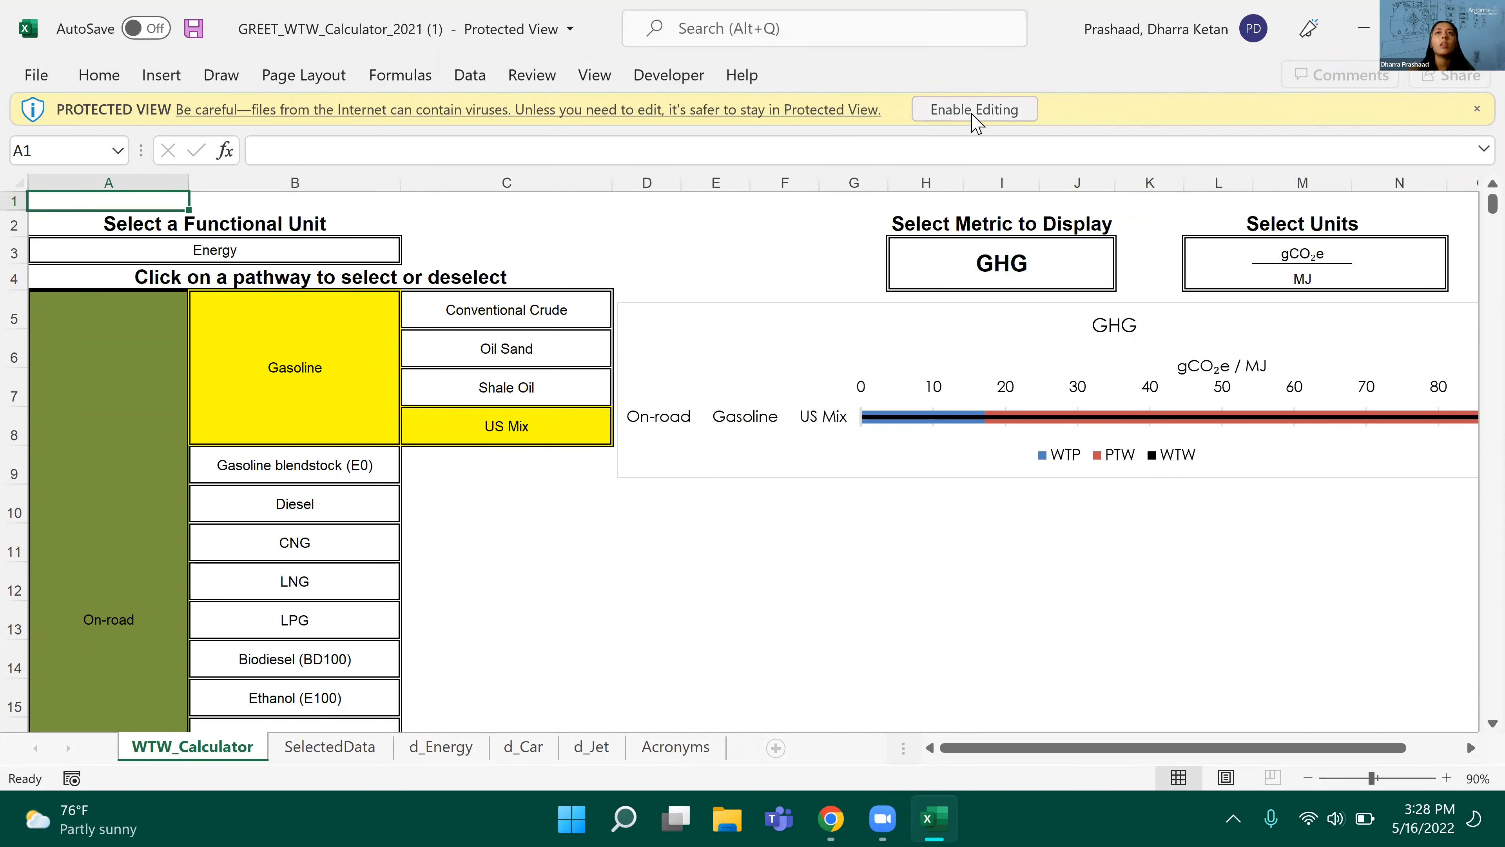
click(981, 113)
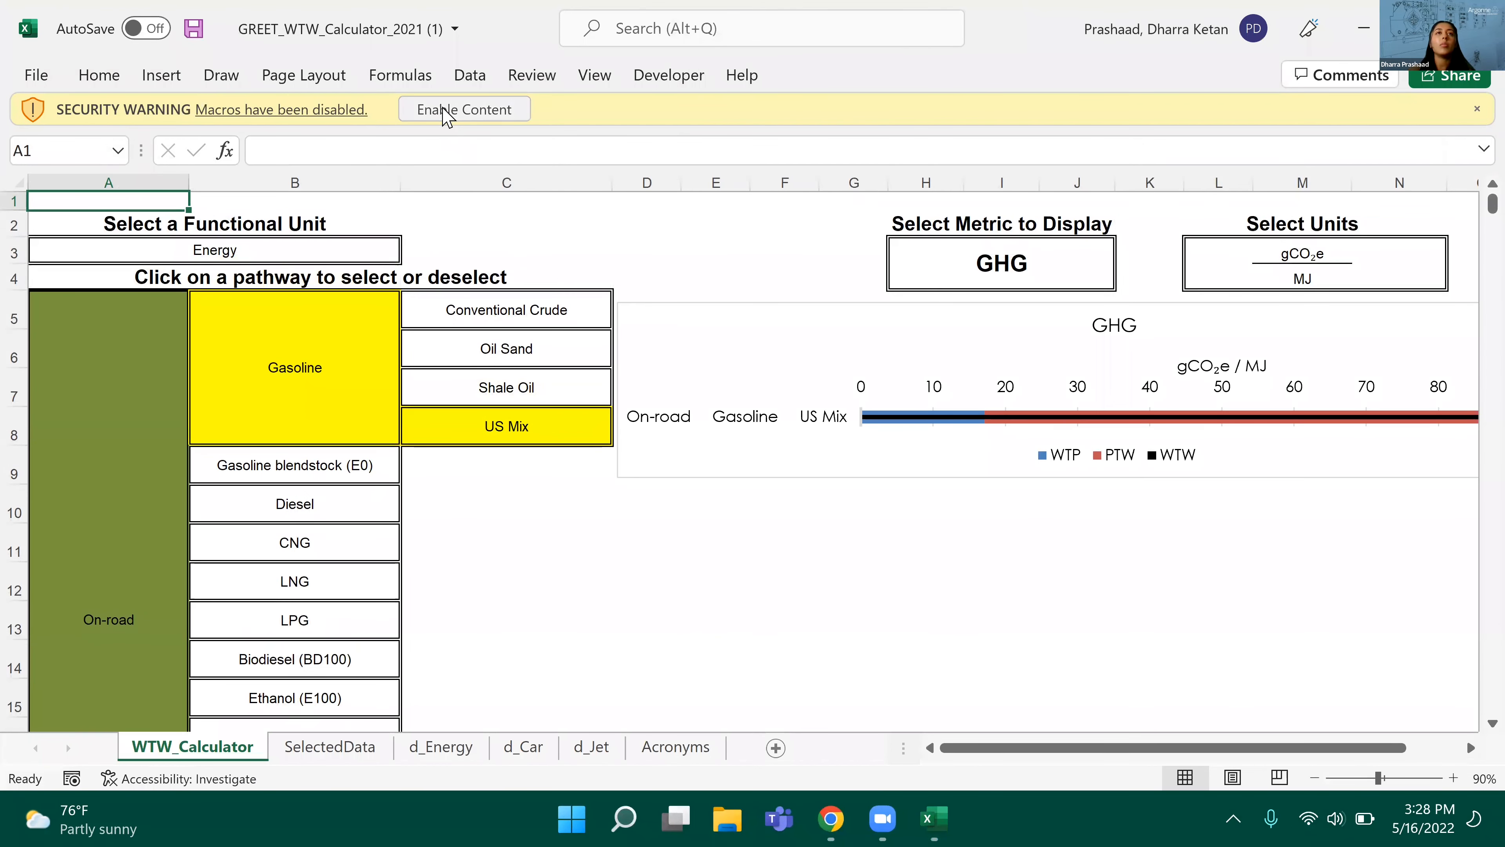
click(441, 108)
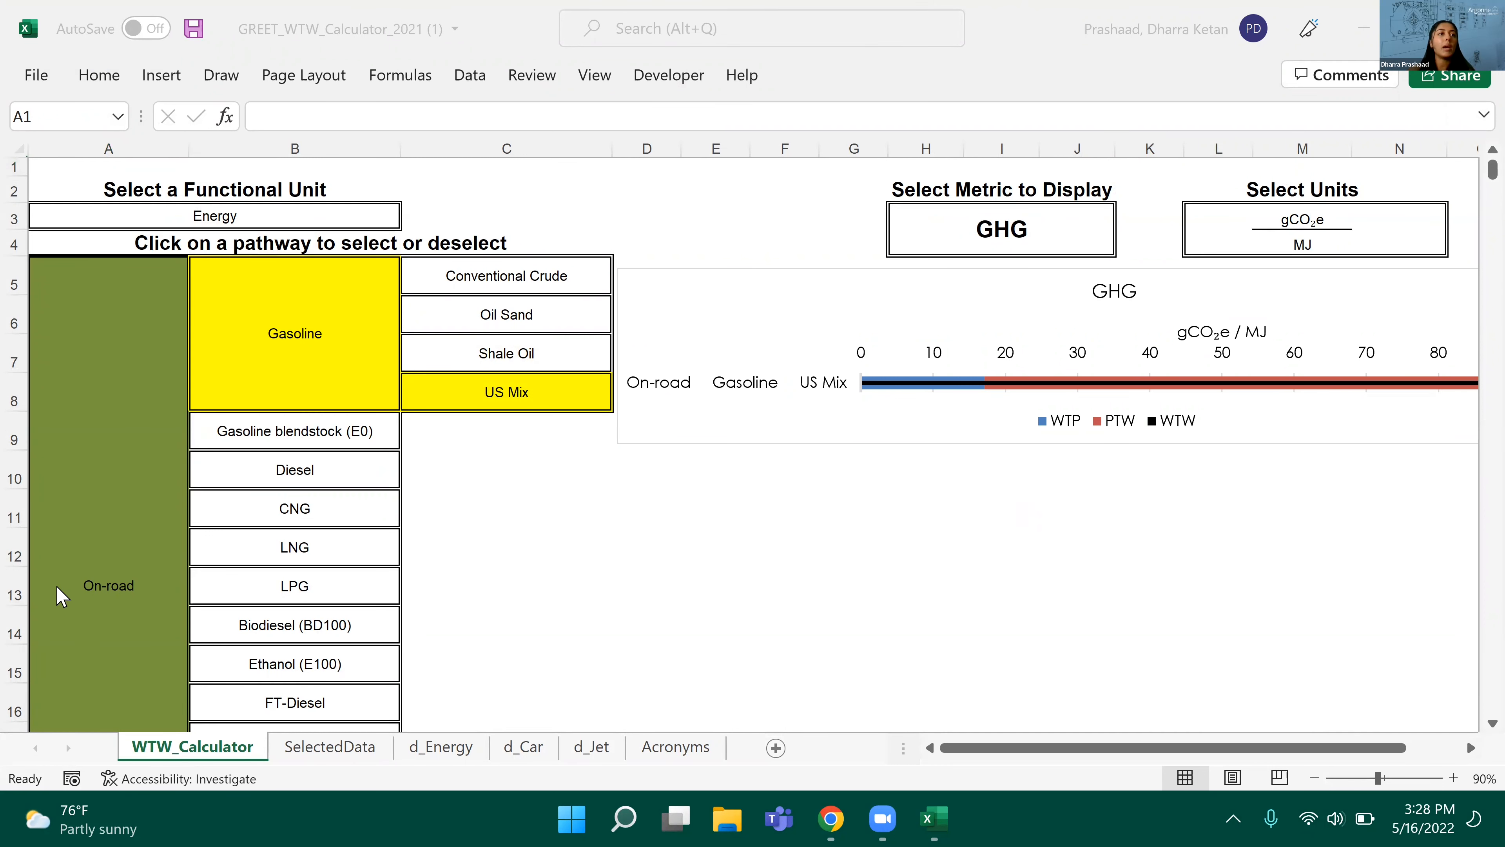
Step: Deselect the On-road pathway and select Jet with Conventional Jet from Conventional Crude
click(106, 565)
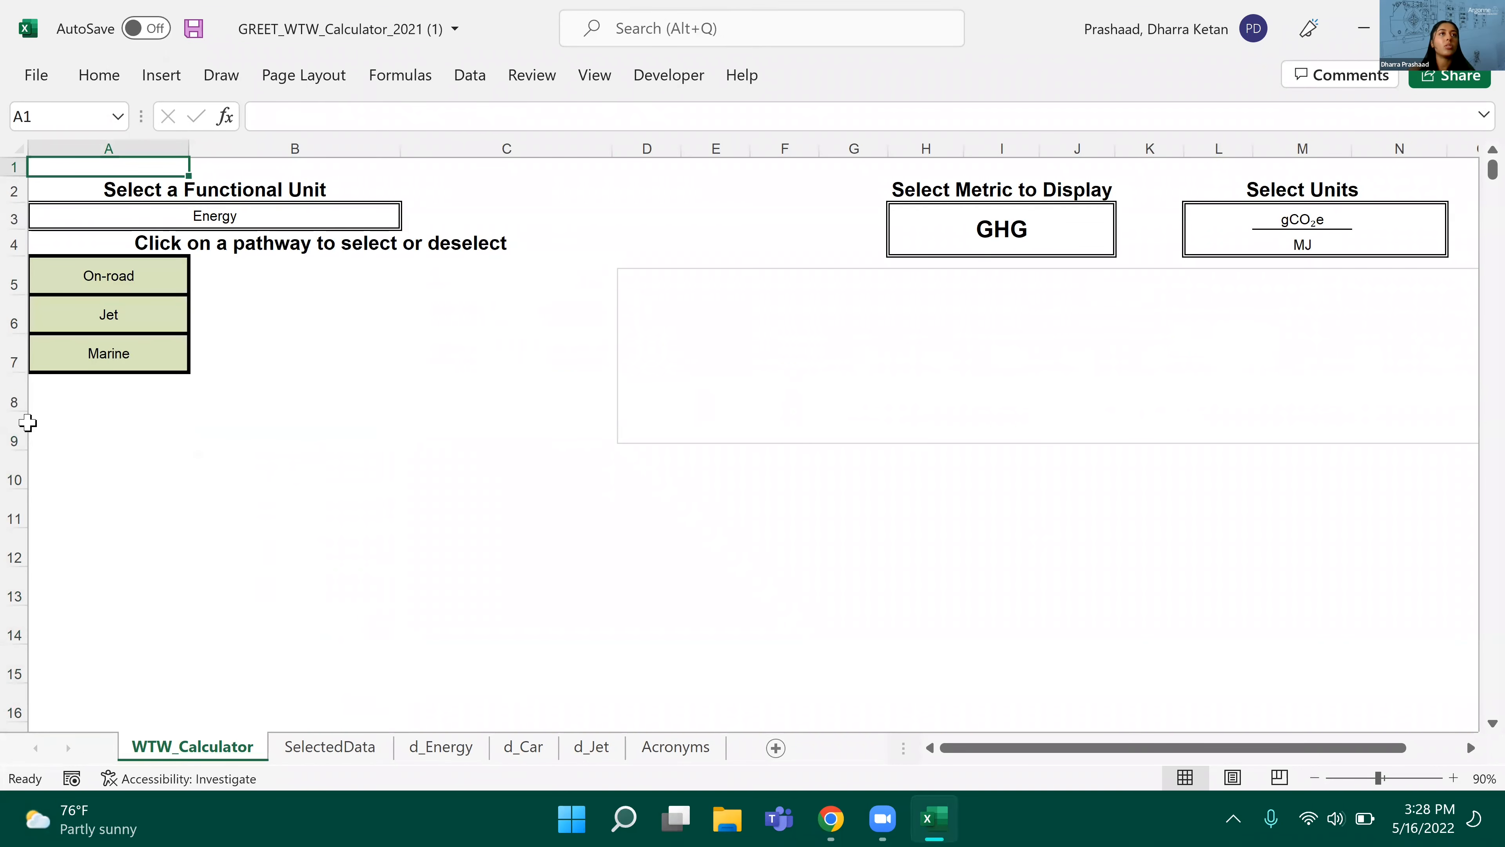
click(91, 314)
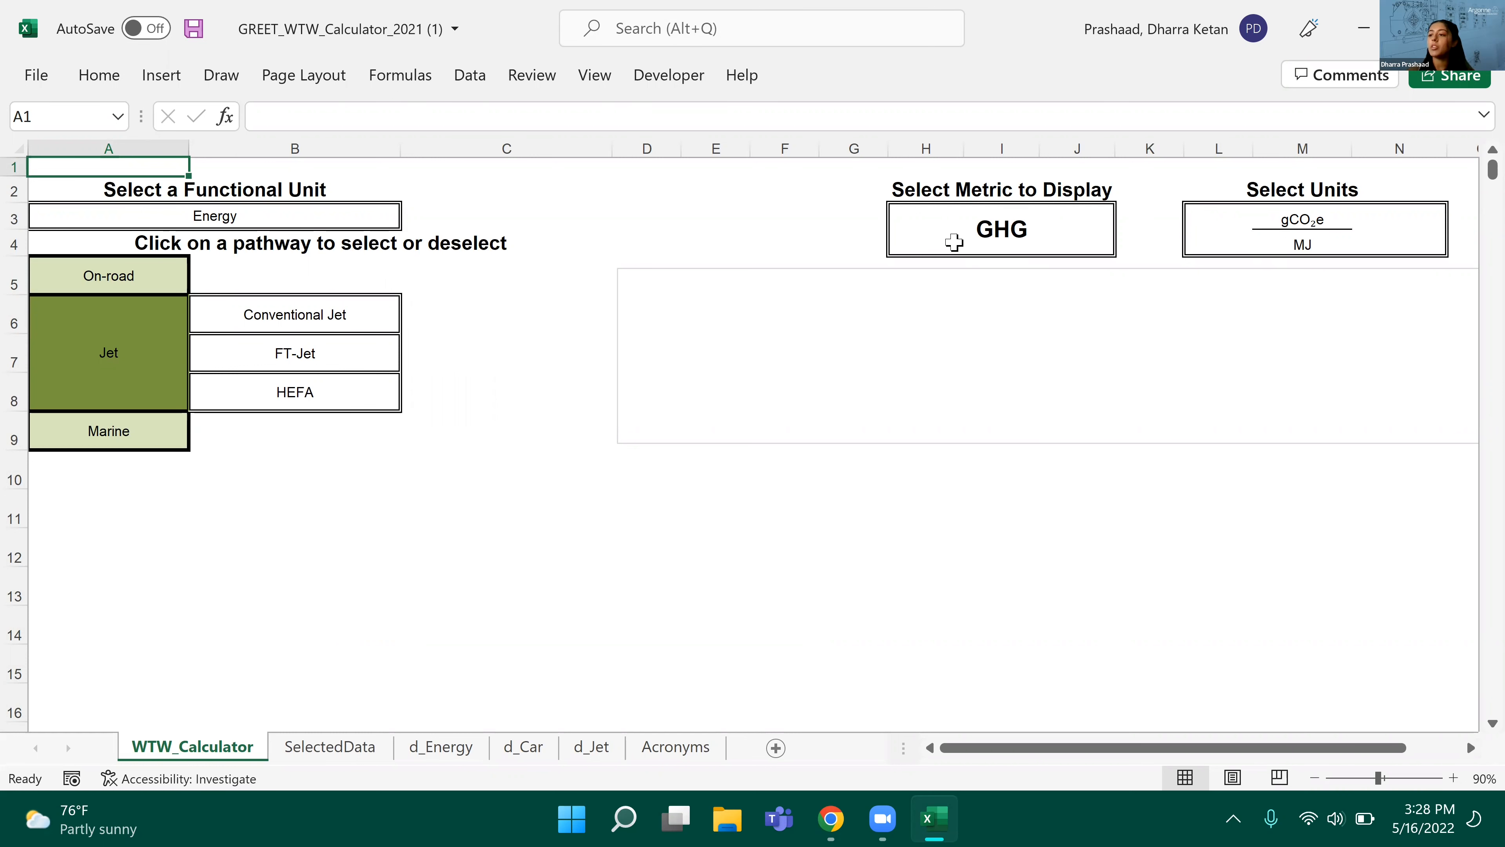
click(296, 324)
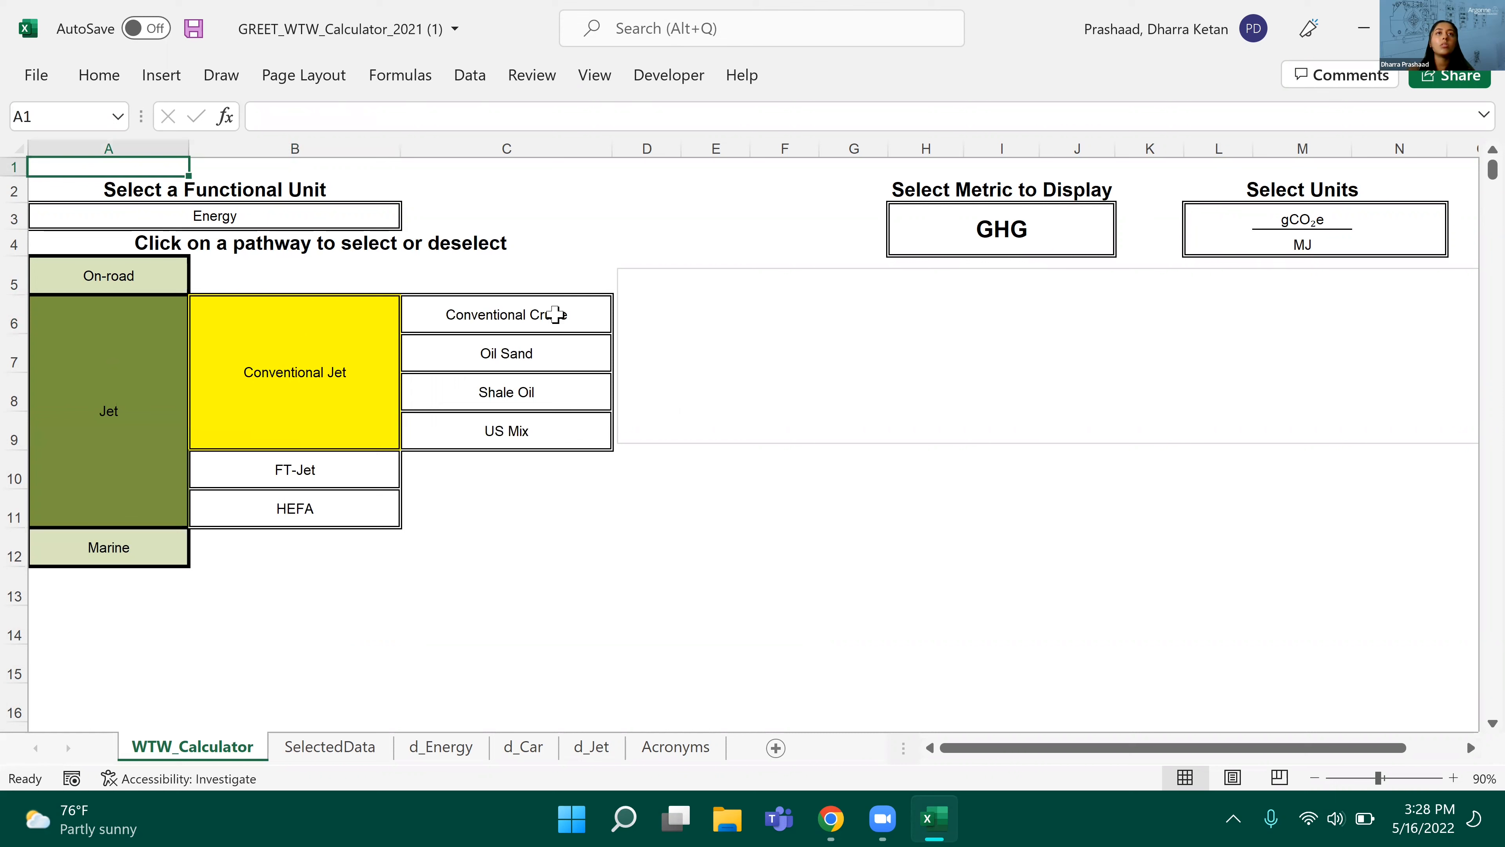
click(555, 315)
Step: Add the FT-Jet pathway from Corn Stover and the HEFA pathway from Camelina to the jet fuel comparison
click(281, 479)
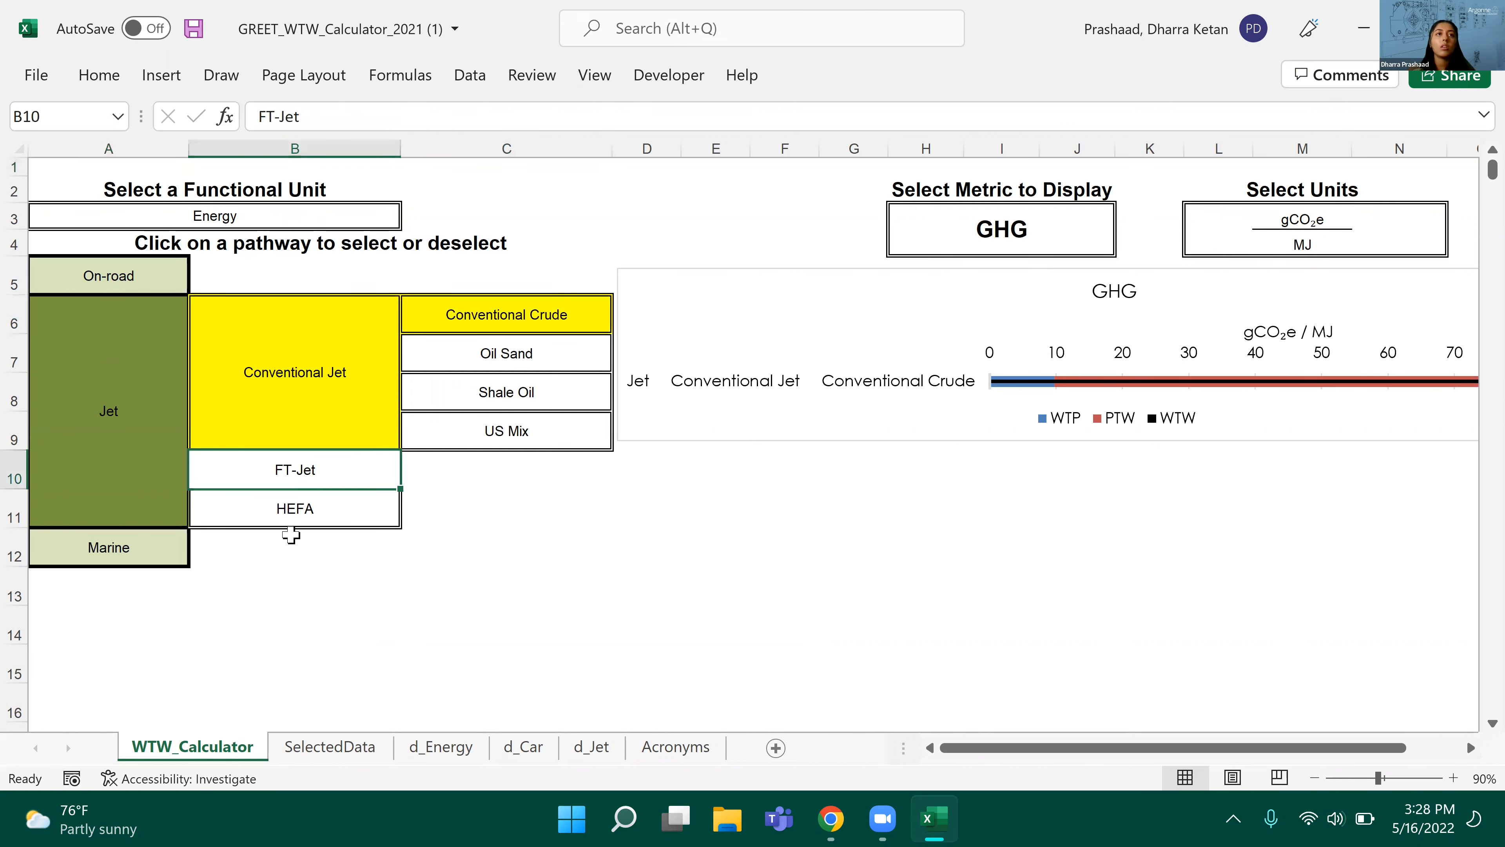
click(291, 537)
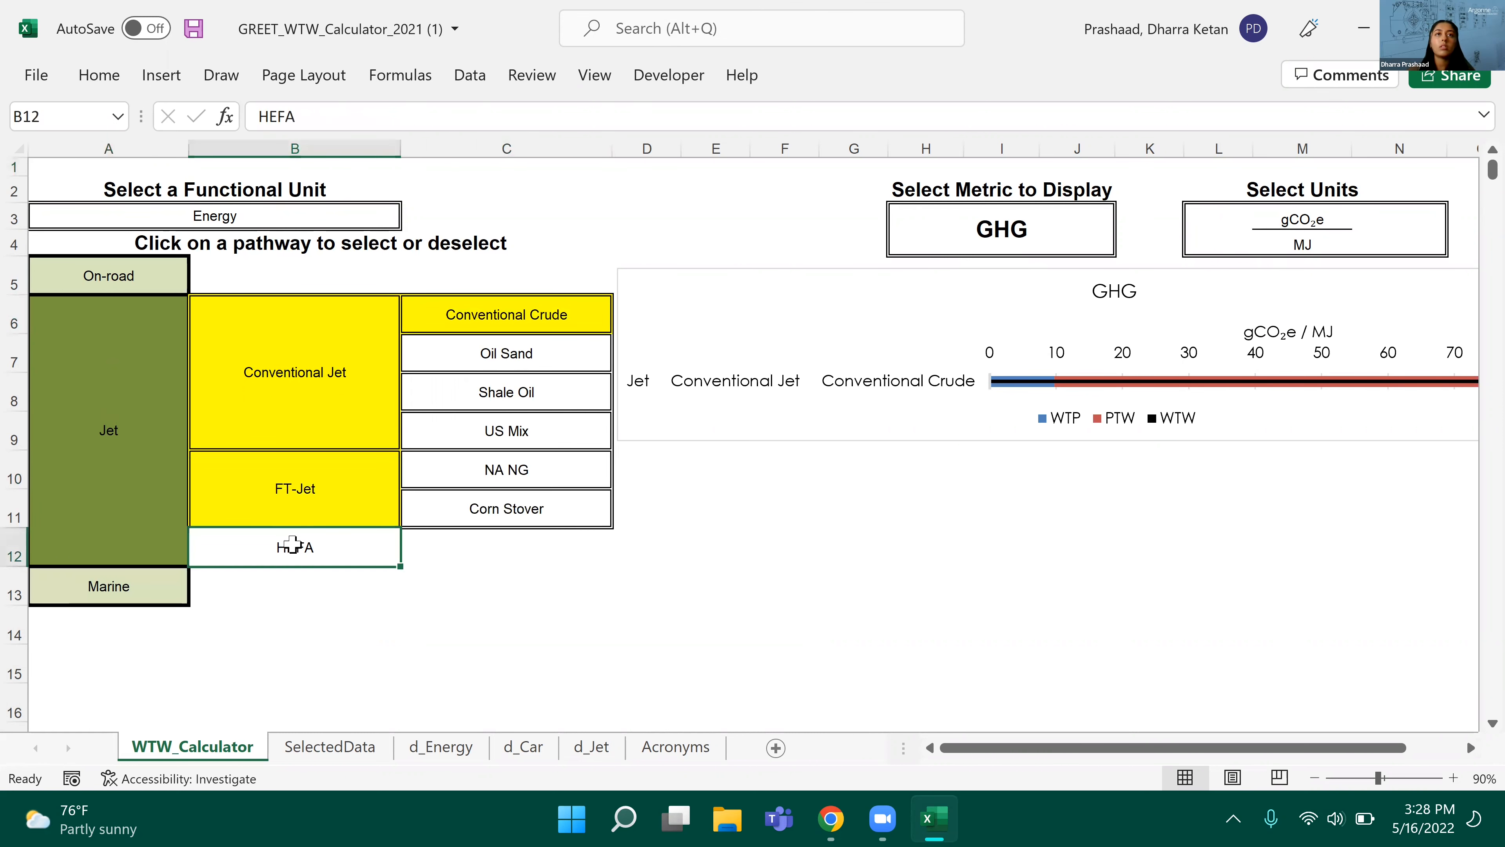
click(513, 508)
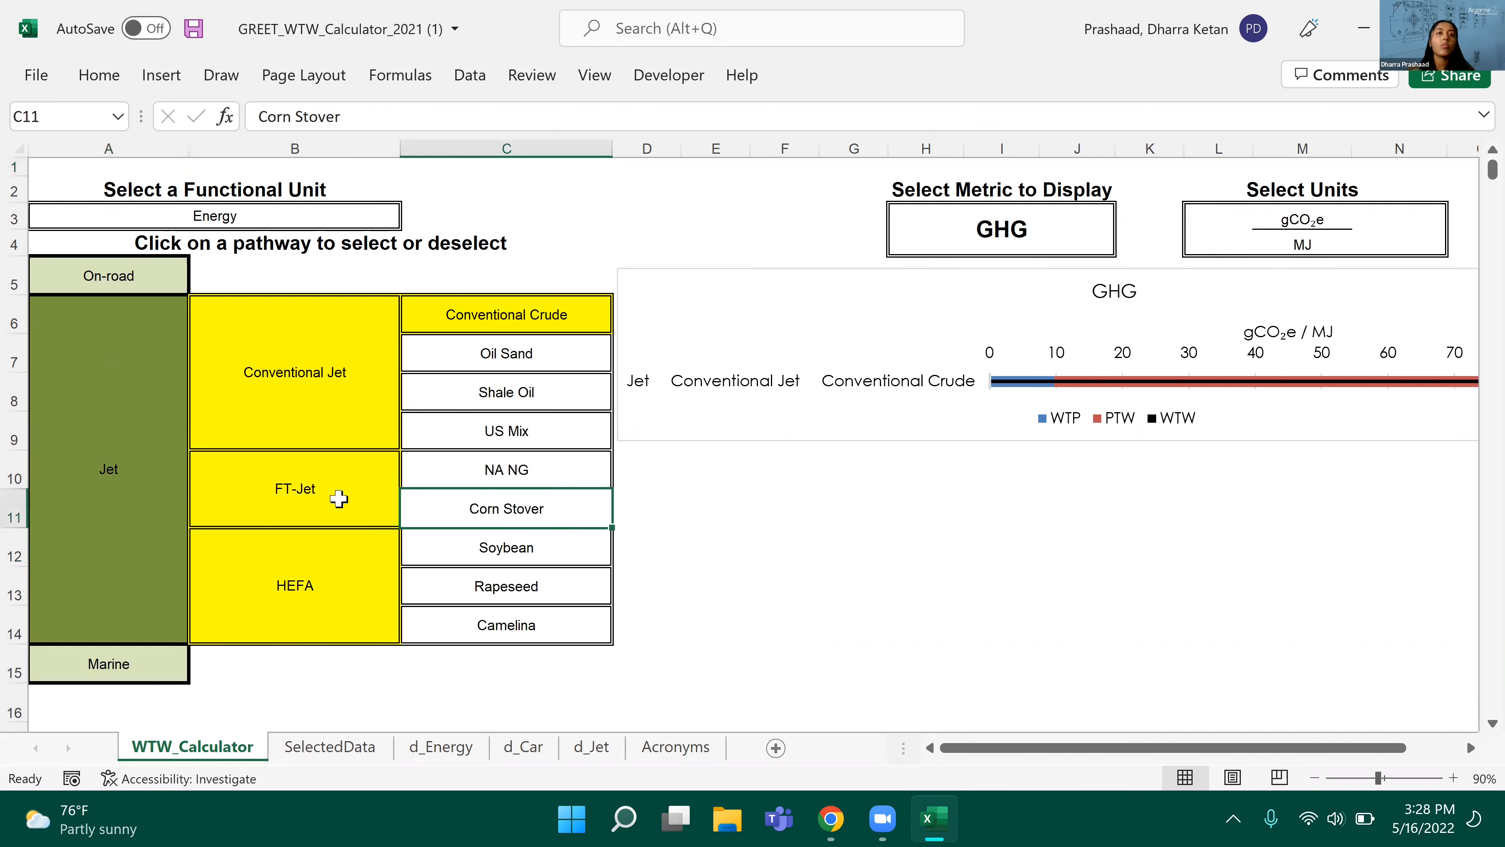
click(538, 639)
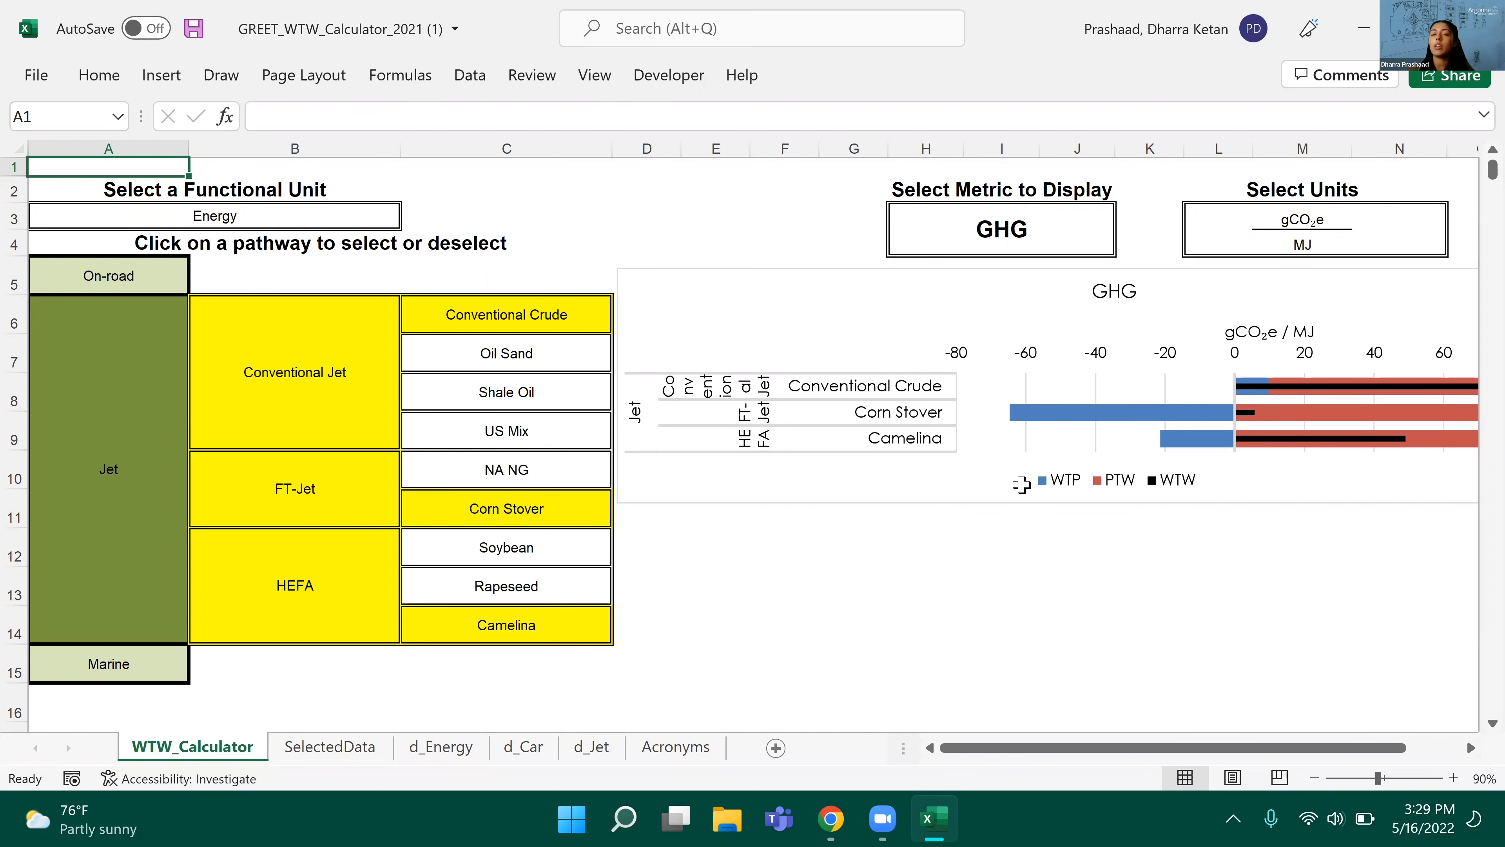
Step: Copy the entire GHG comparison chart, using its chart area rather than the plot area or legend
scroll(1018, 462, right, 4)
scroll(1018, 457, left, 4)
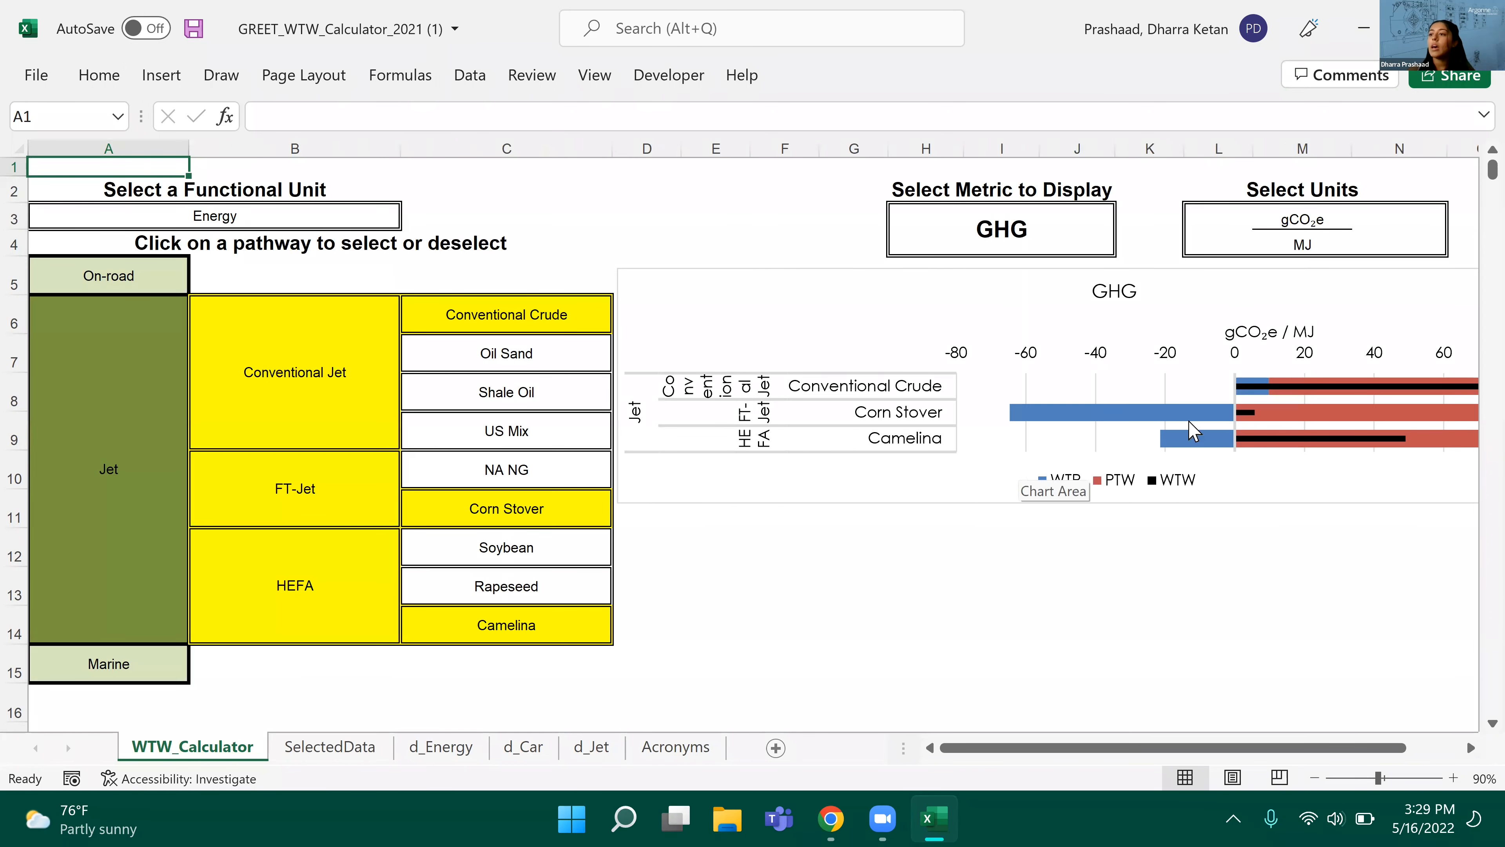
right_click(1126, 437)
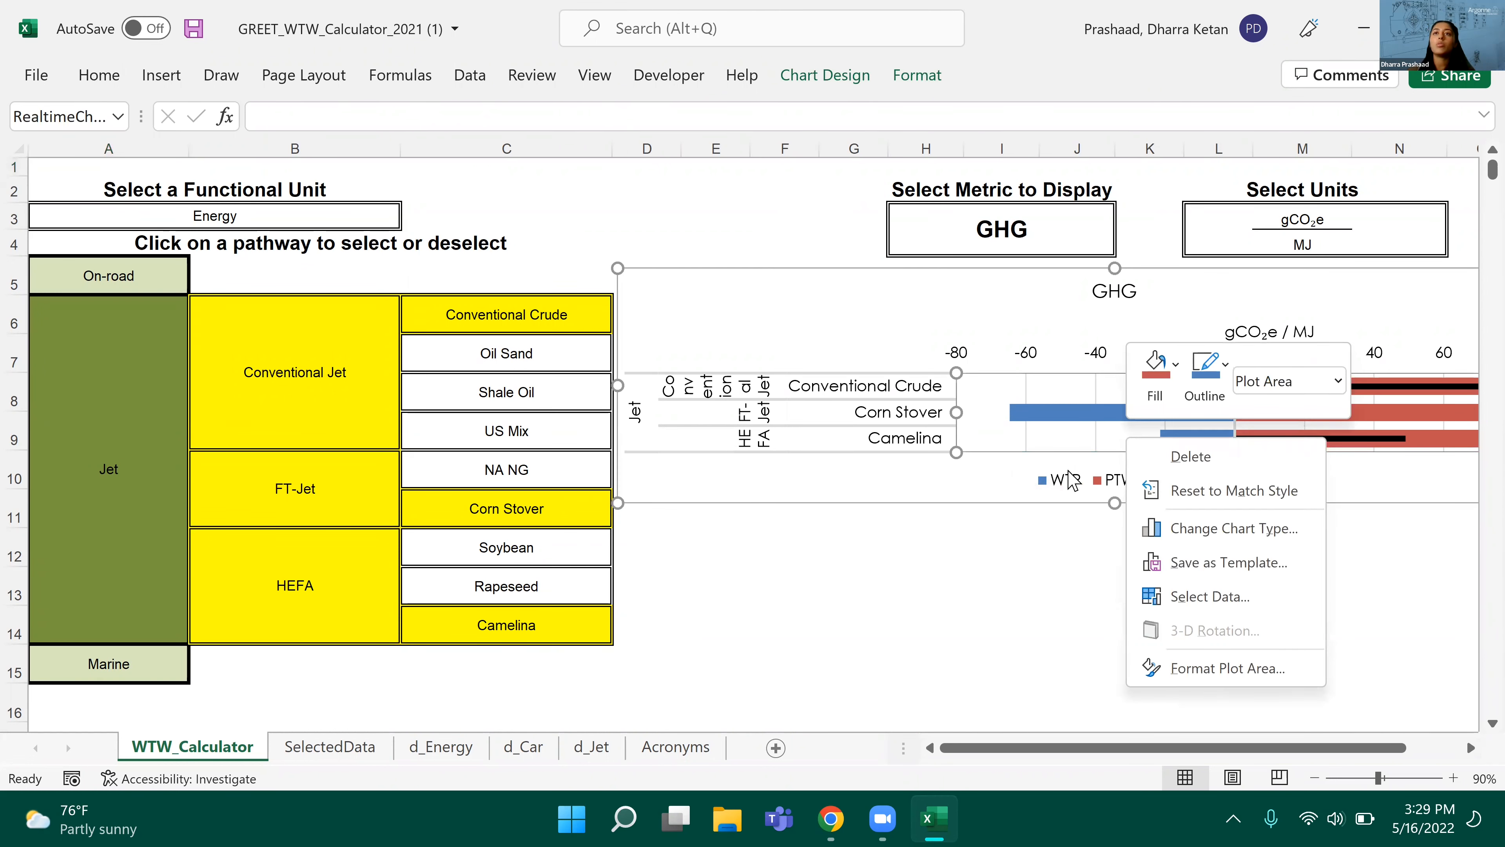
click(1030, 478)
right_click(1032, 479)
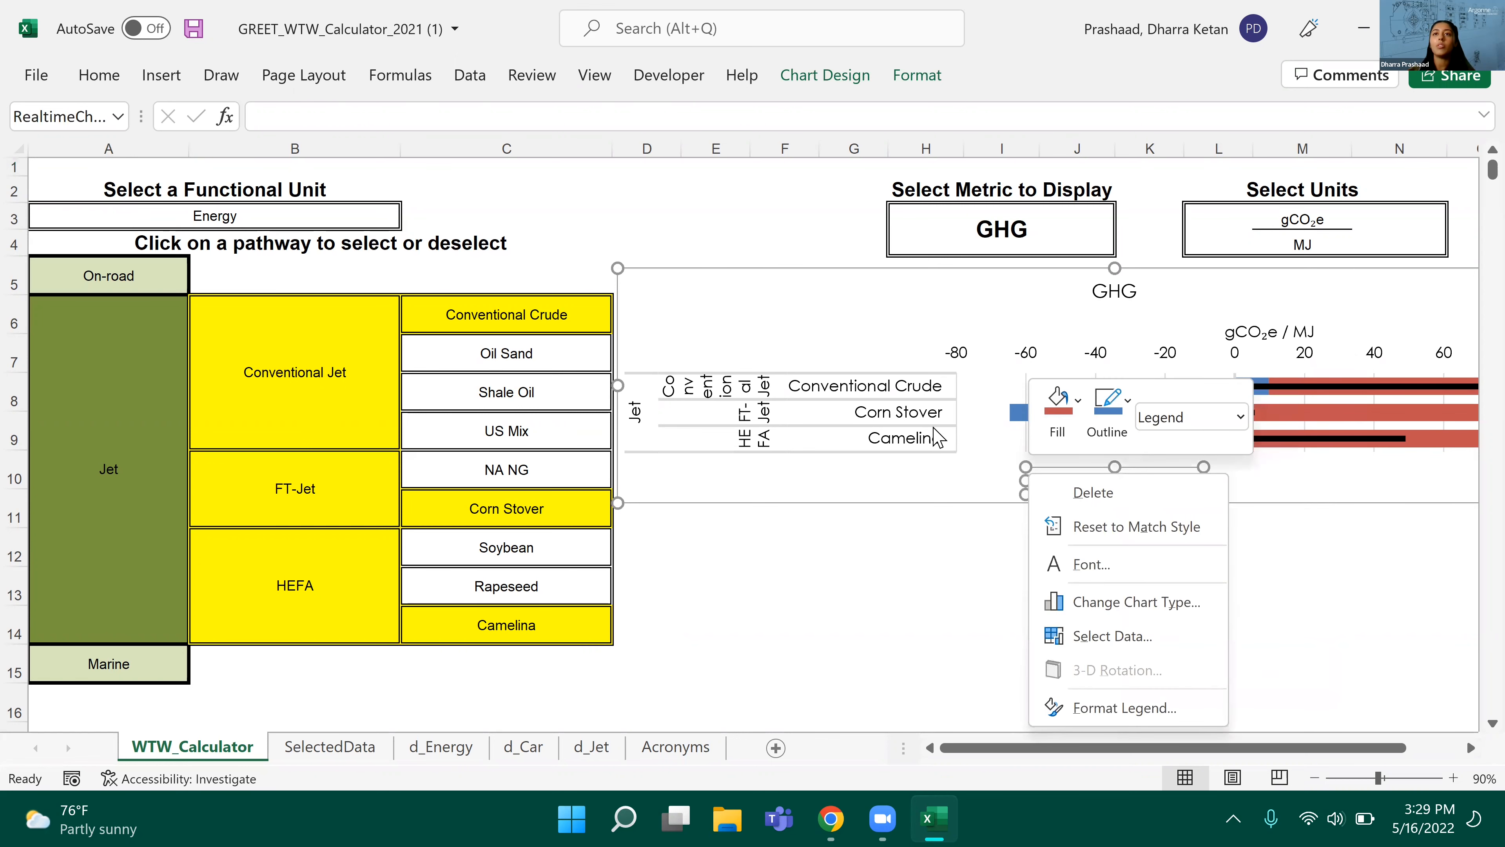
click(812, 279)
right_click(813, 280)
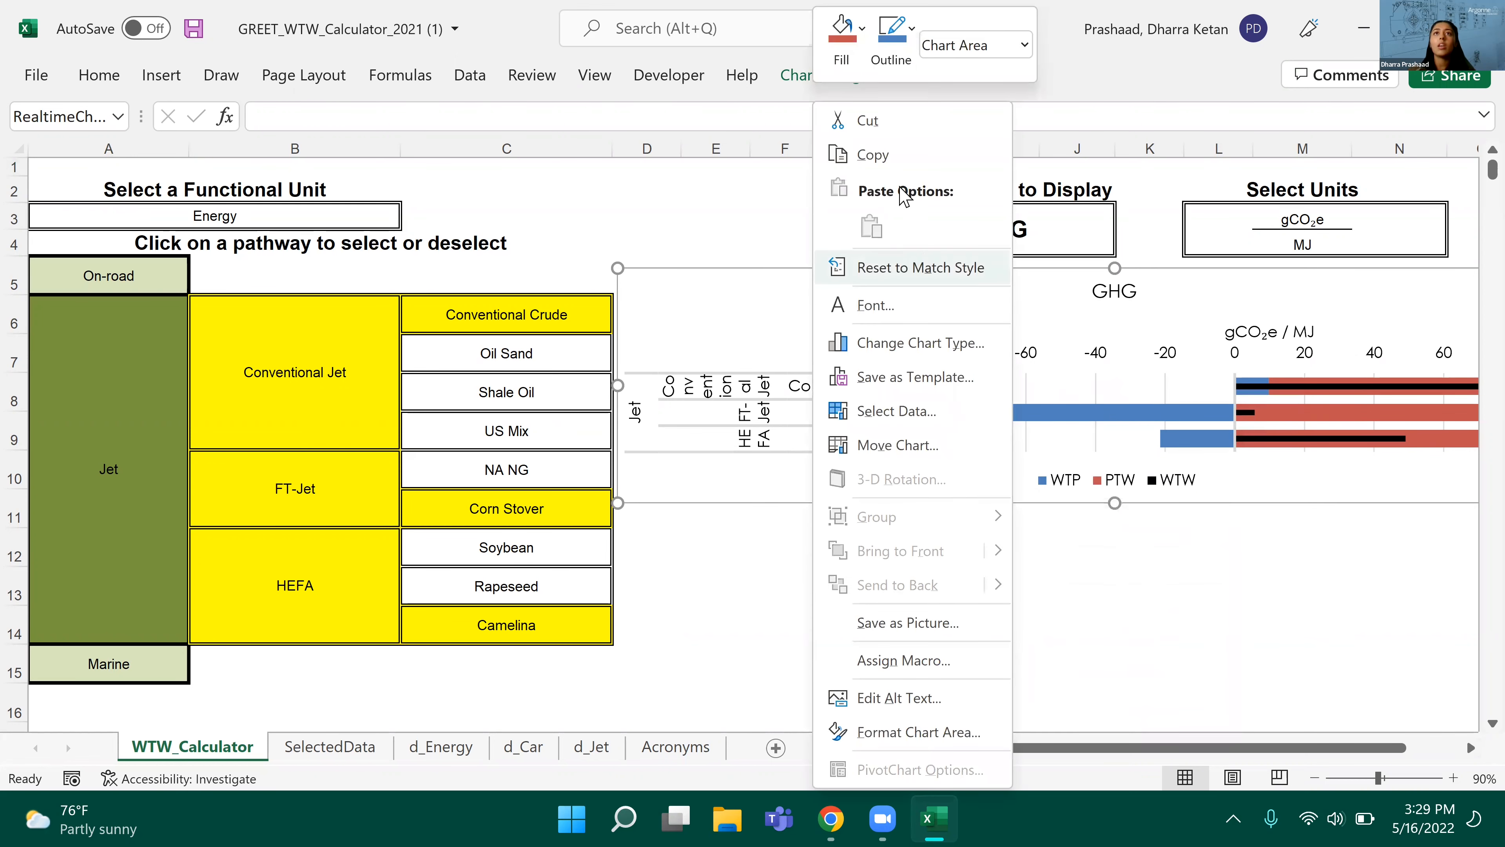
click(873, 155)
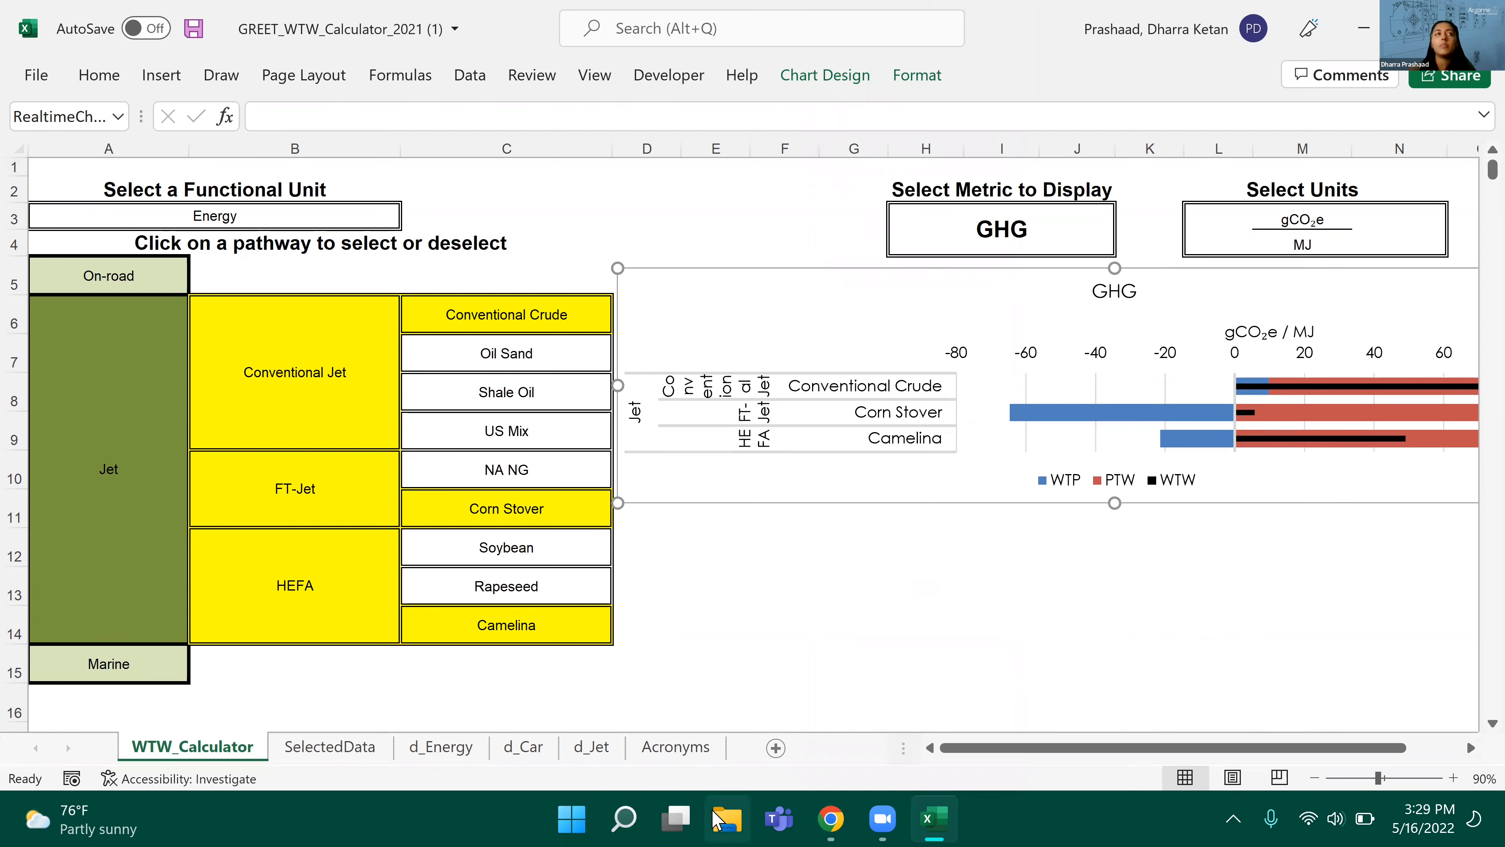
Step: Open the GREET presentation from the Downloads folder in PowerPoint and paste the copied chart onto slide 1
click(719, 822)
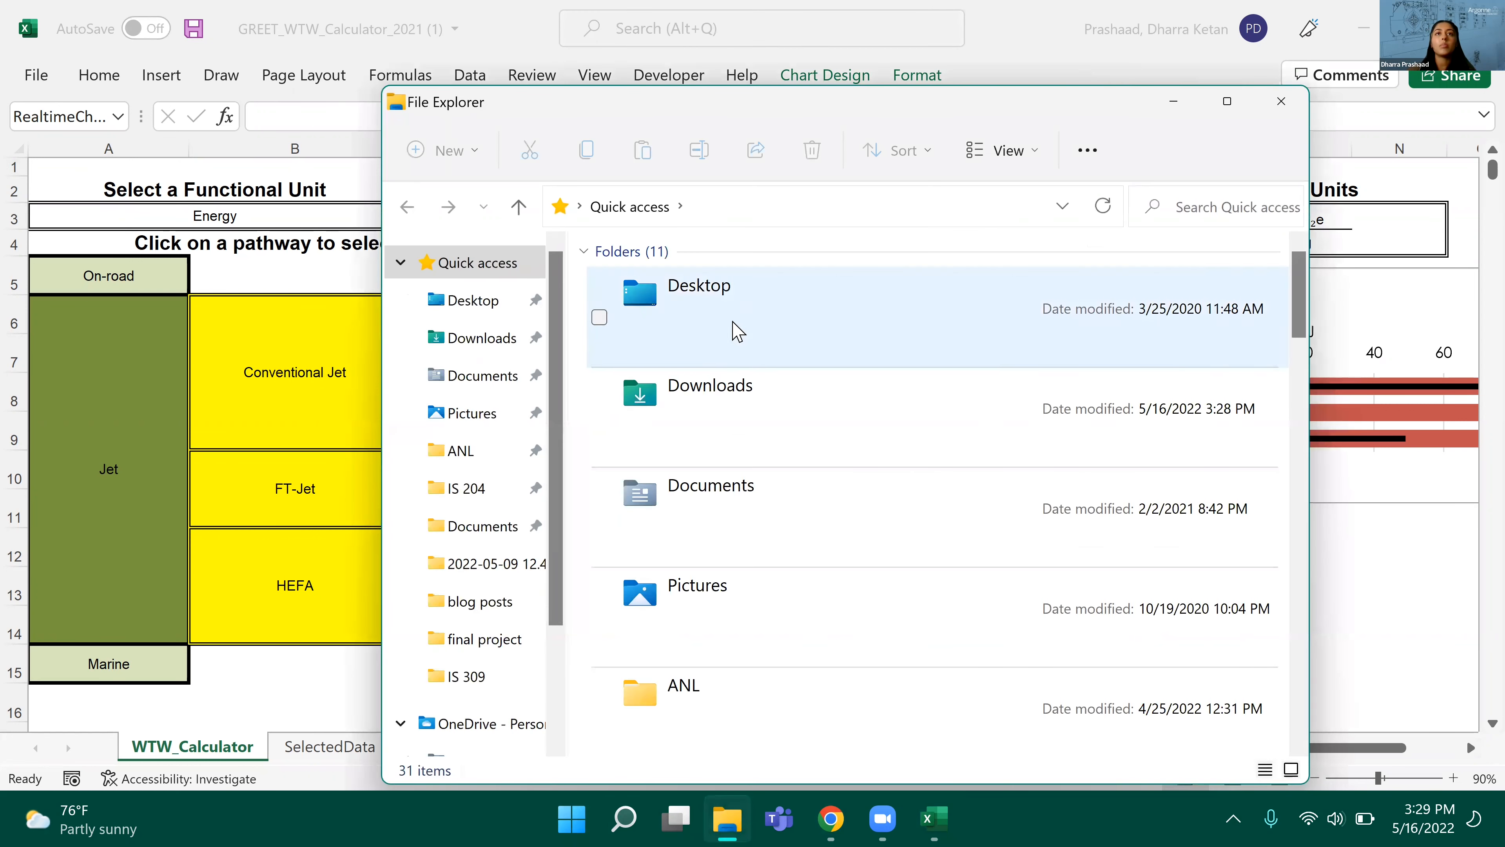
double_click(716, 426)
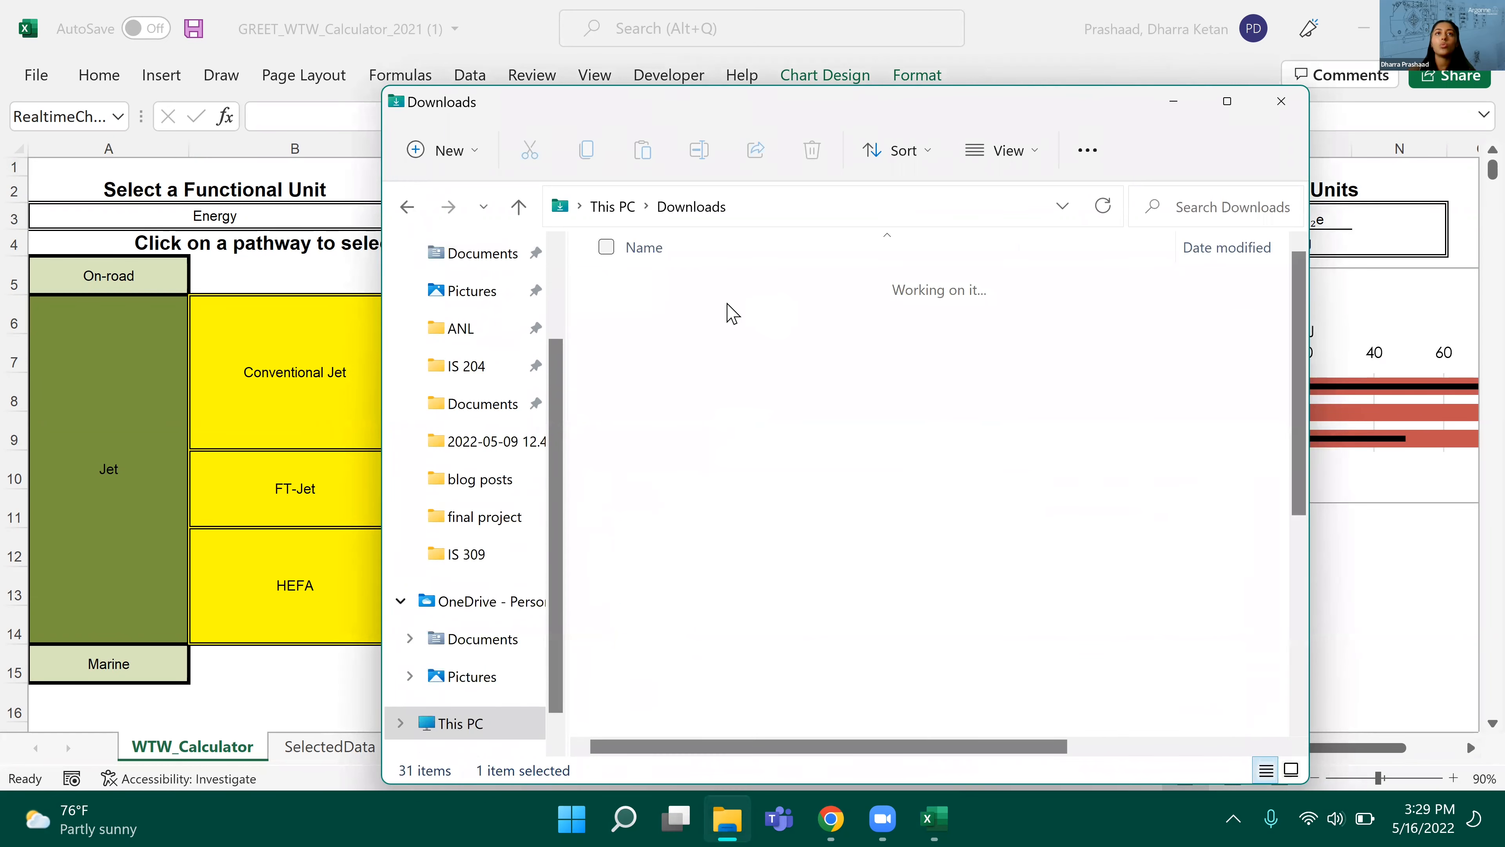
double_click(719, 317)
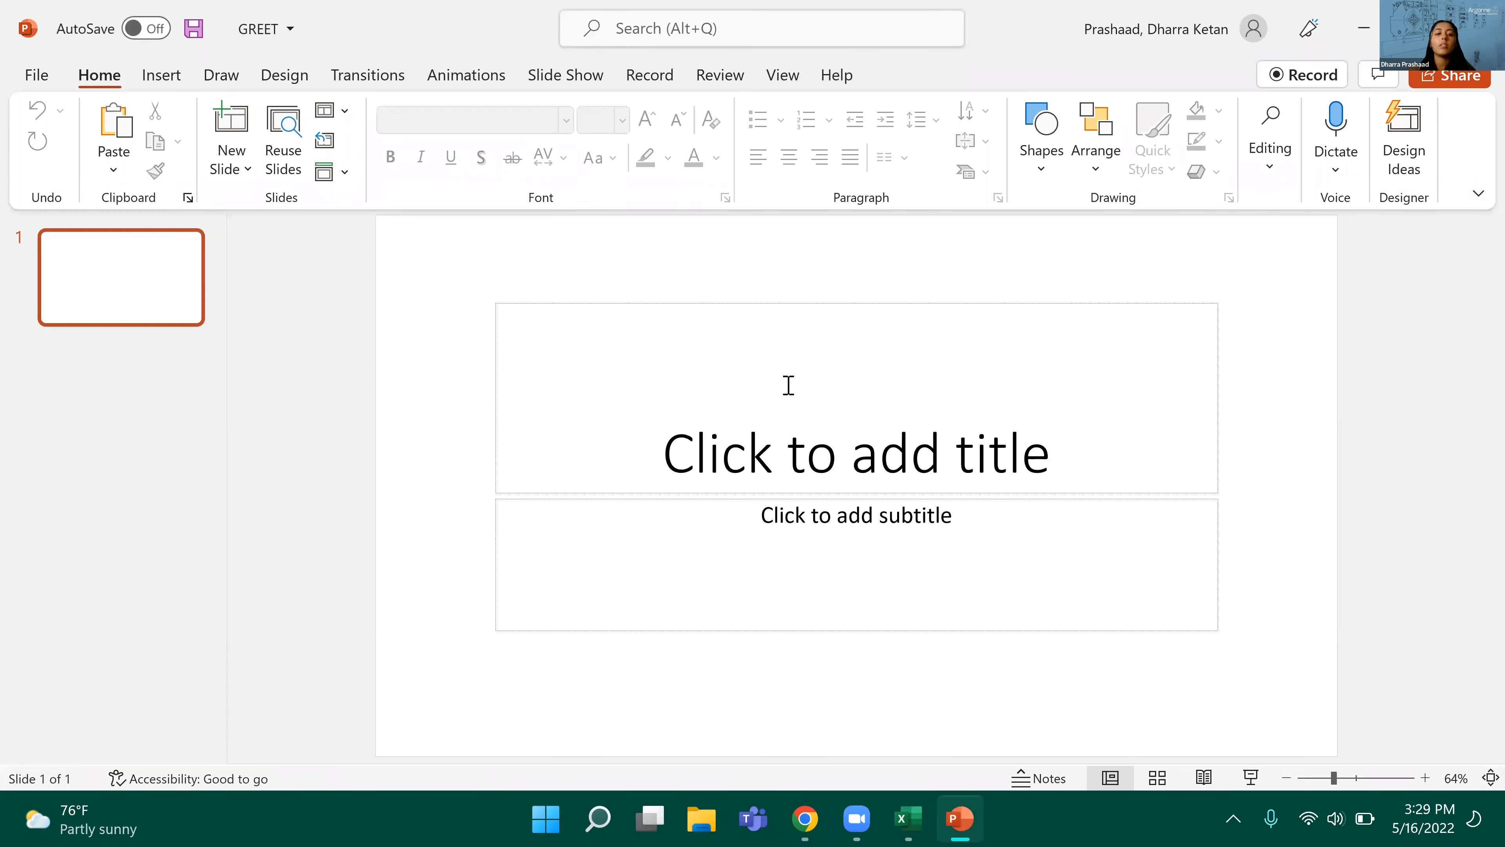
key(ctrl+v)
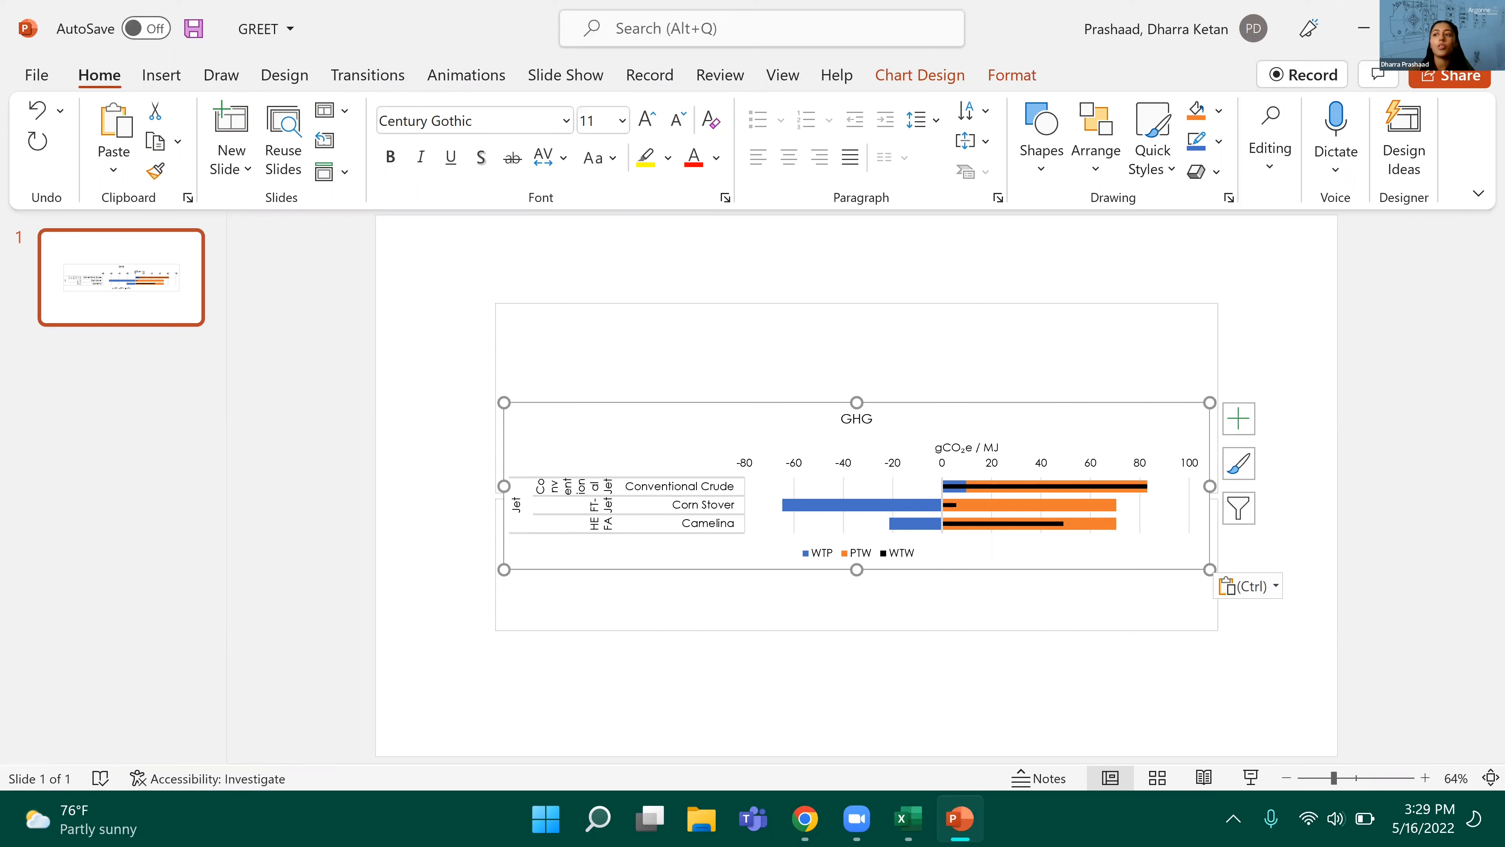
Step: Close the GREET presentation and return to the calculator workbook in Excel
click(1477, 28)
click(809, 457)
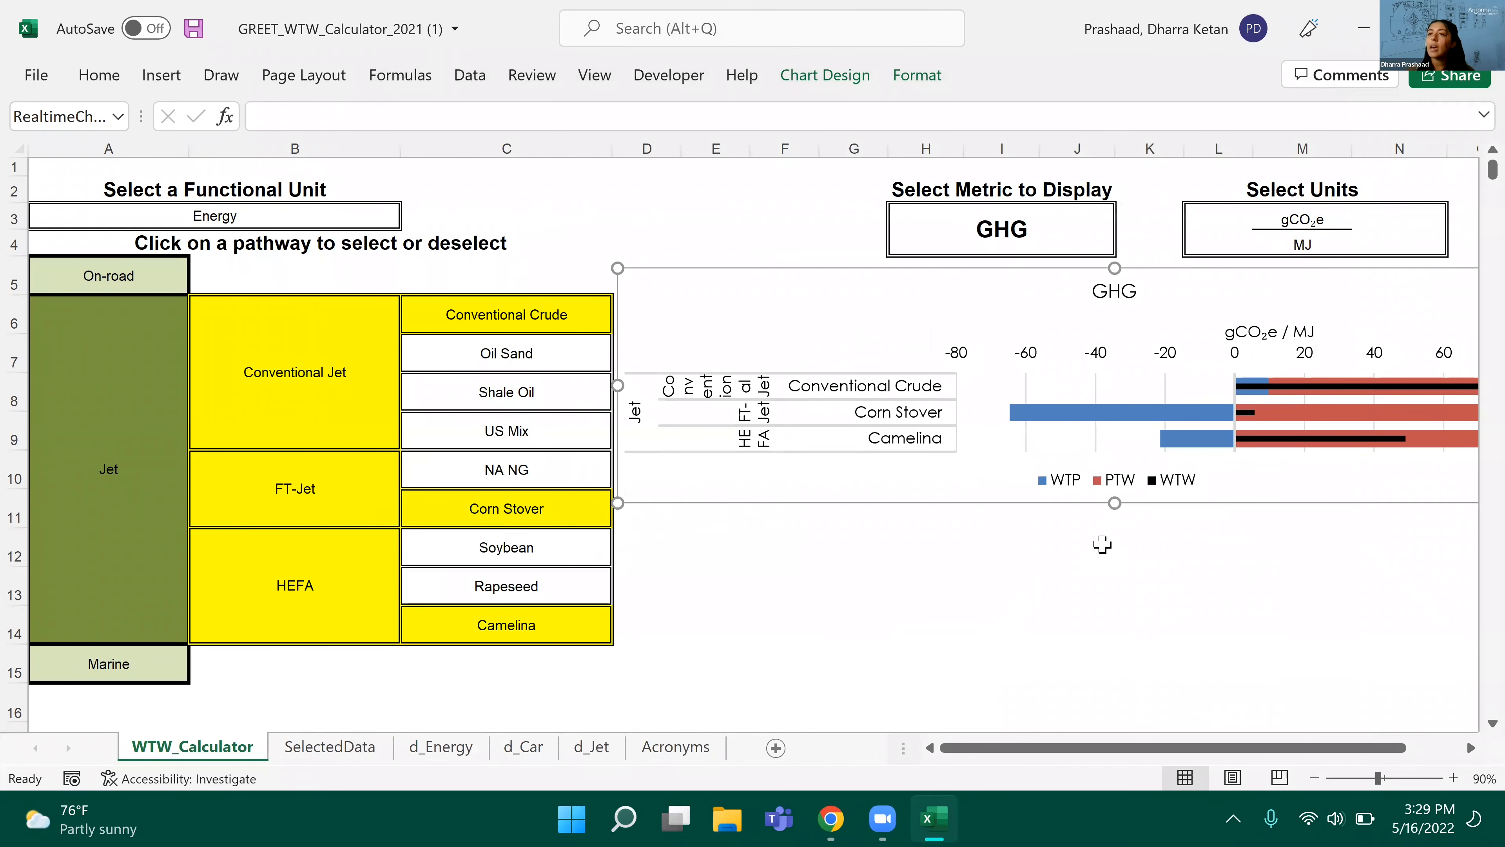
mouse_move(1066, 417)
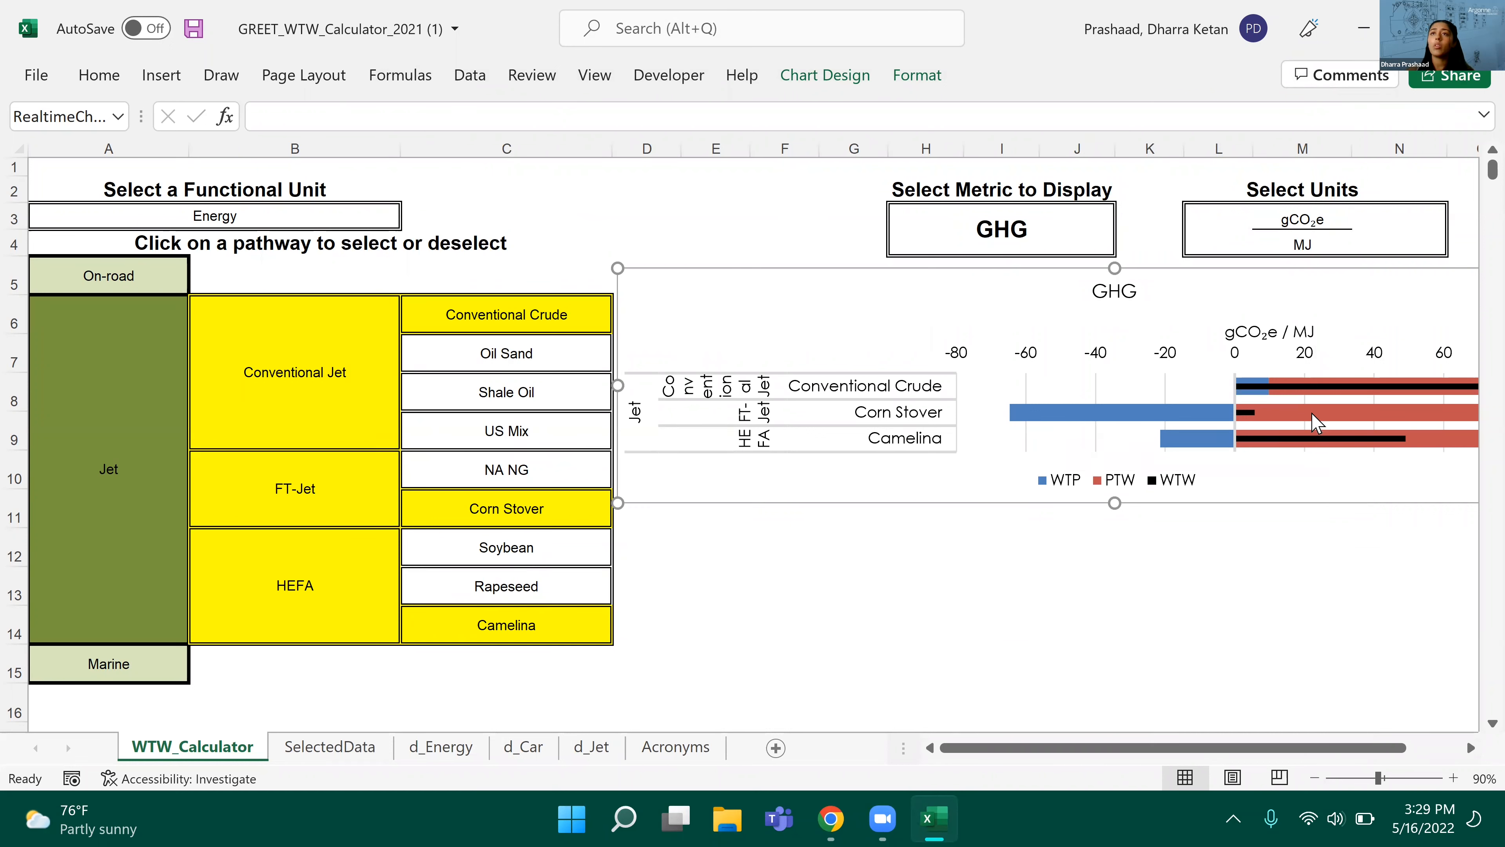
Step: Check the numerical GHG values behind the chart in the SelectedData sheet, and return to the WTW_Calculator sheet
mouse_move(1314, 422)
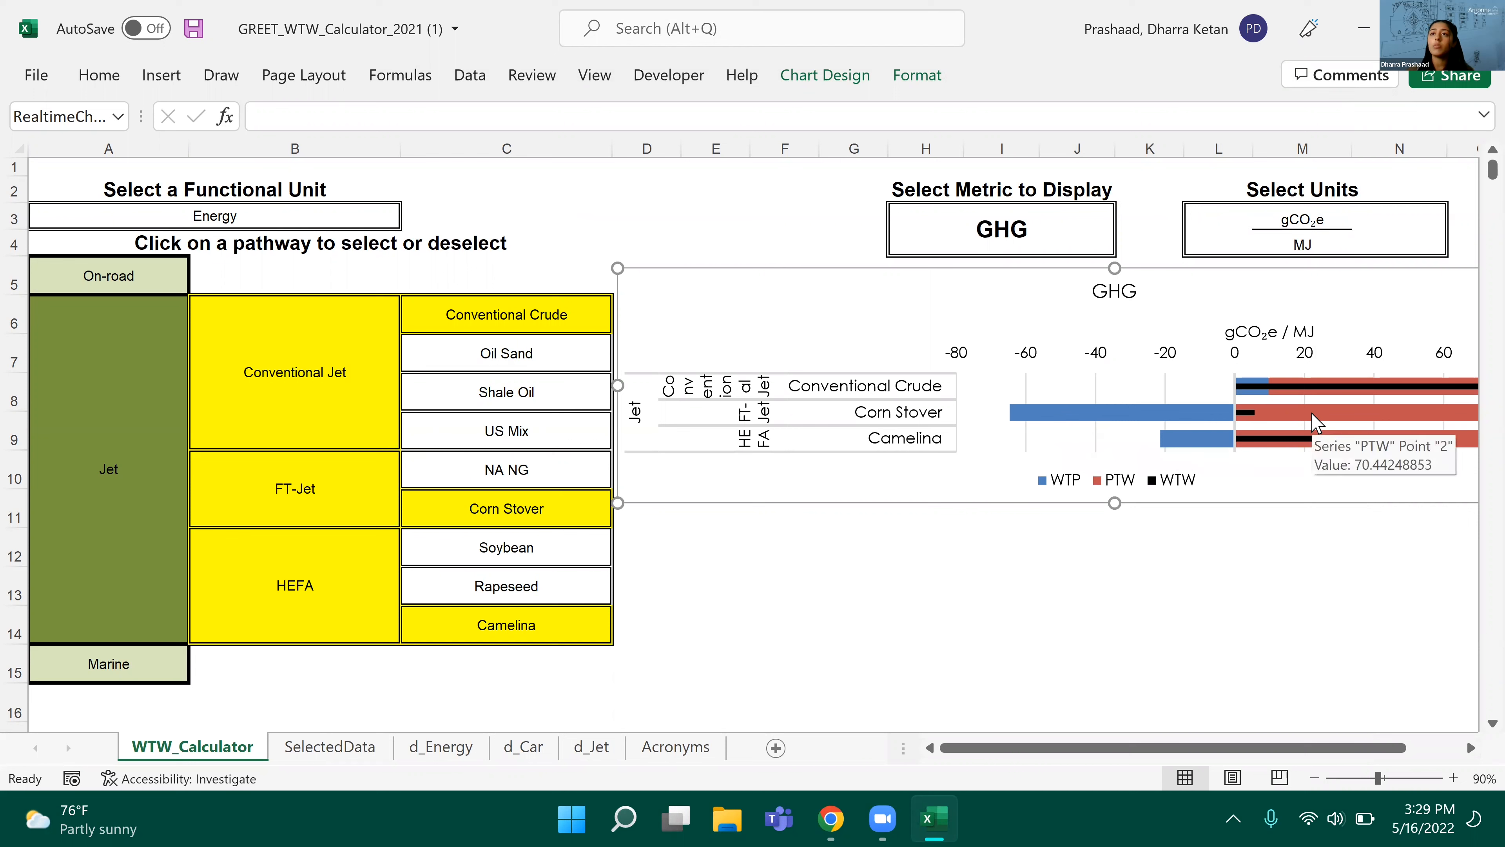
click(325, 749)
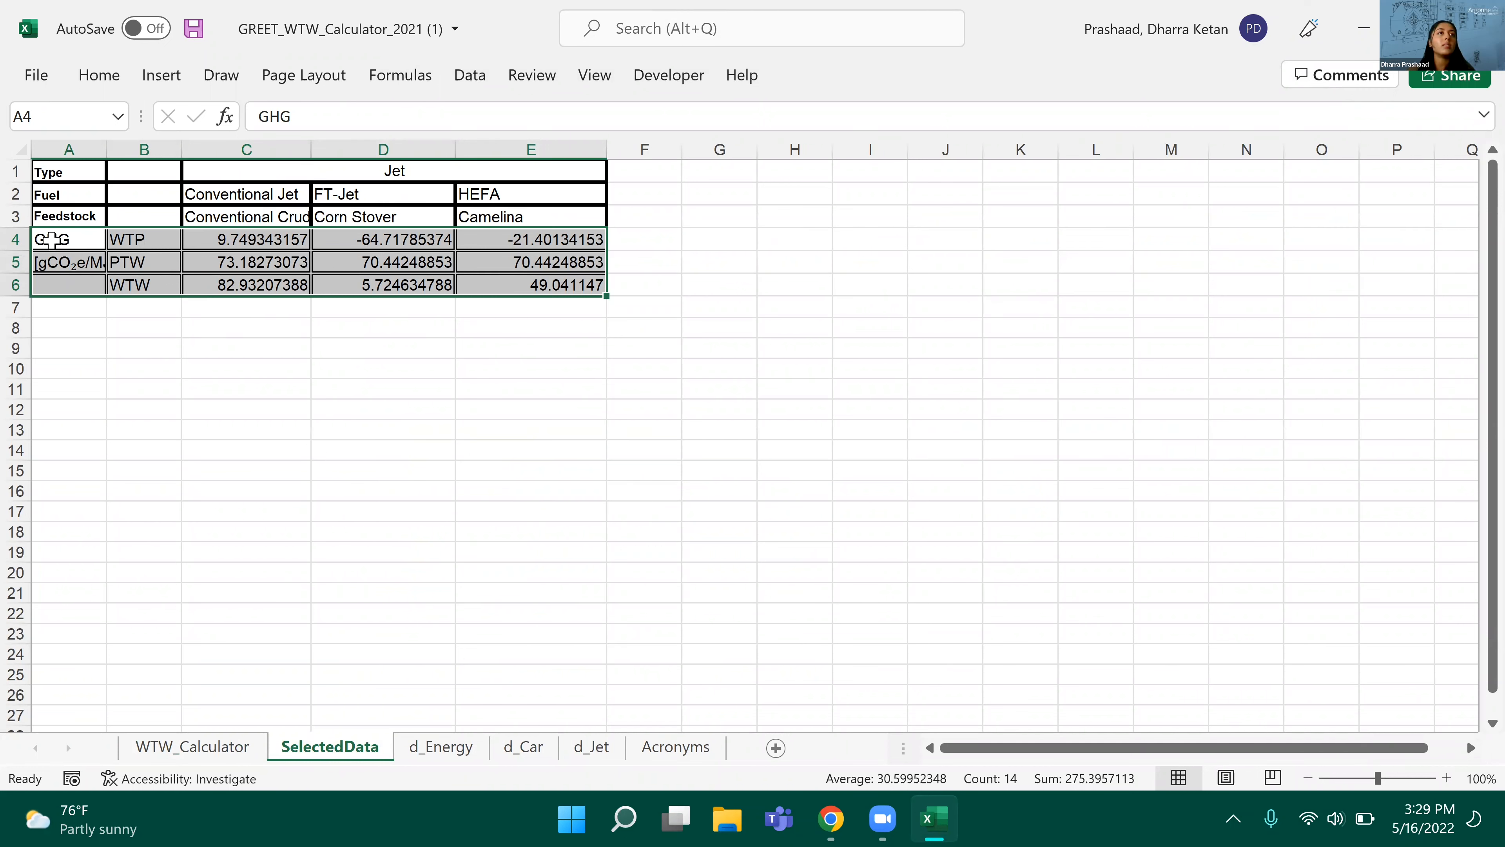
click(225, 749)
Step: Change the displayed metric to CO: Total and open the SelectedData sheet to view the corresponding values
click(1134, 222)
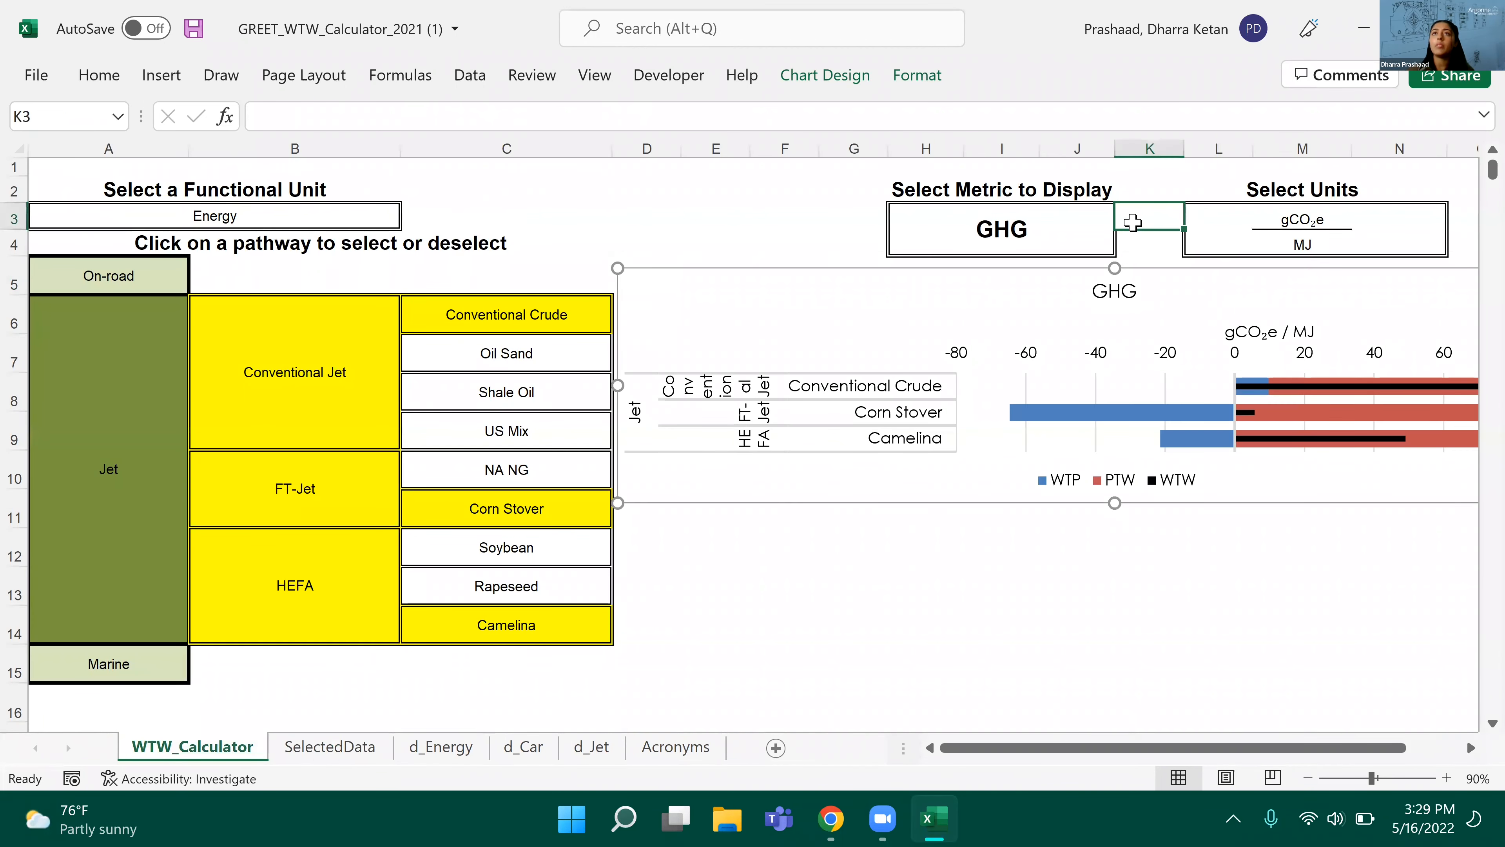
click(1096, 224)
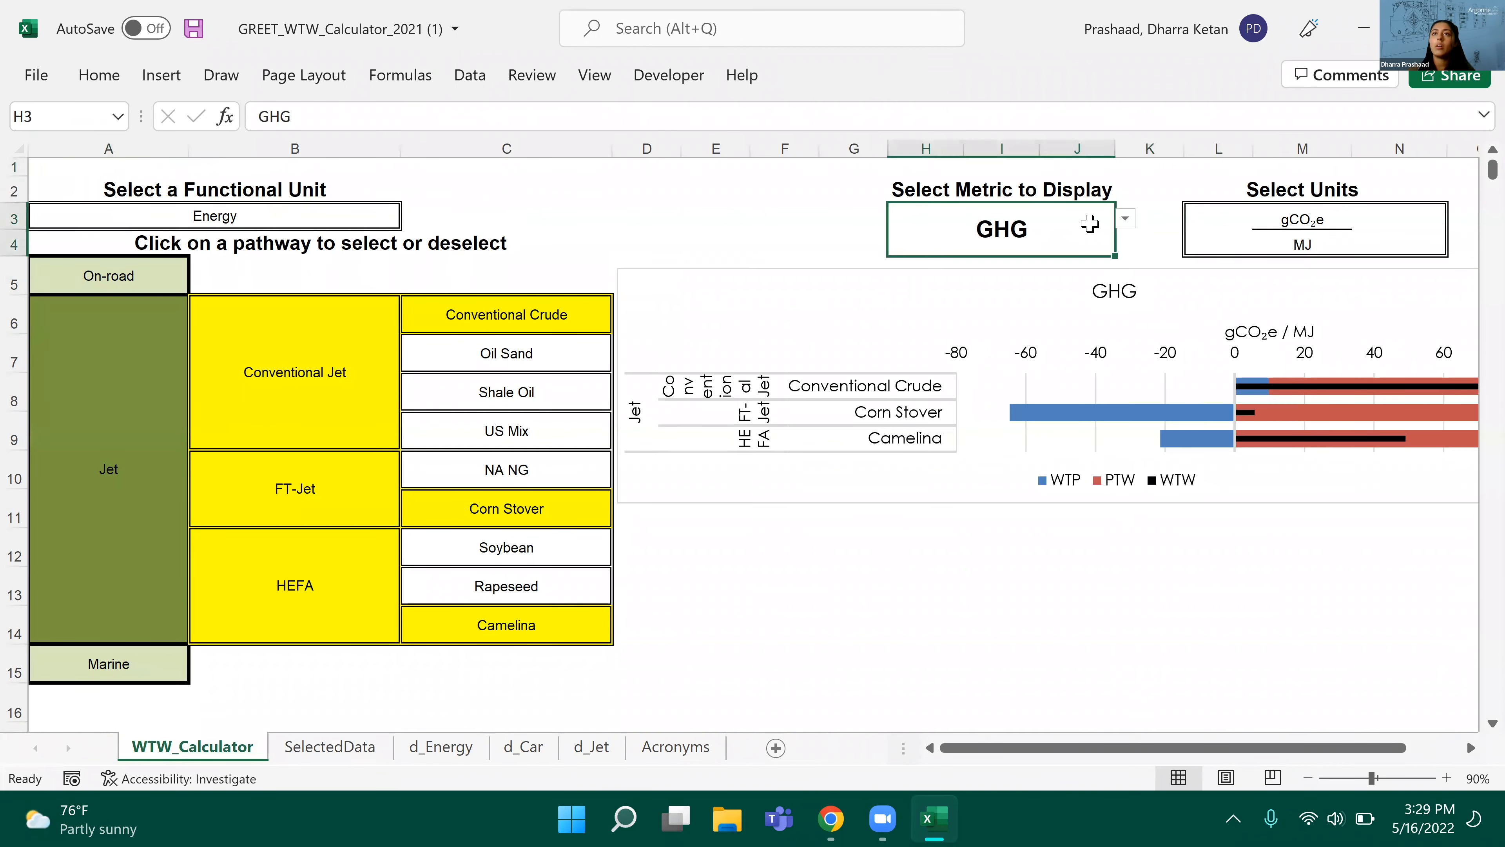
click(1125, 218)
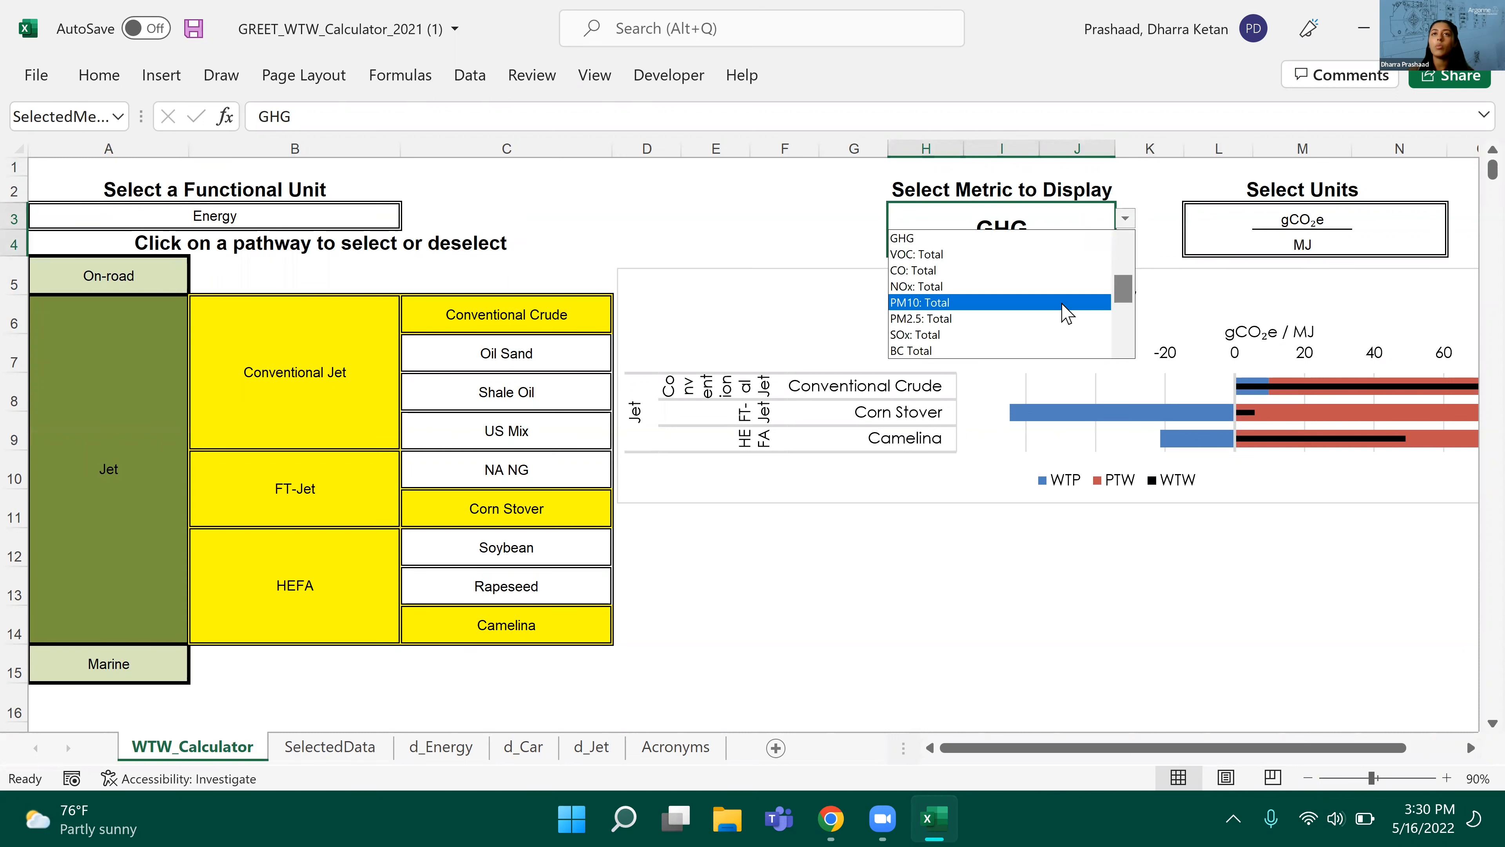
click(1129, 326)
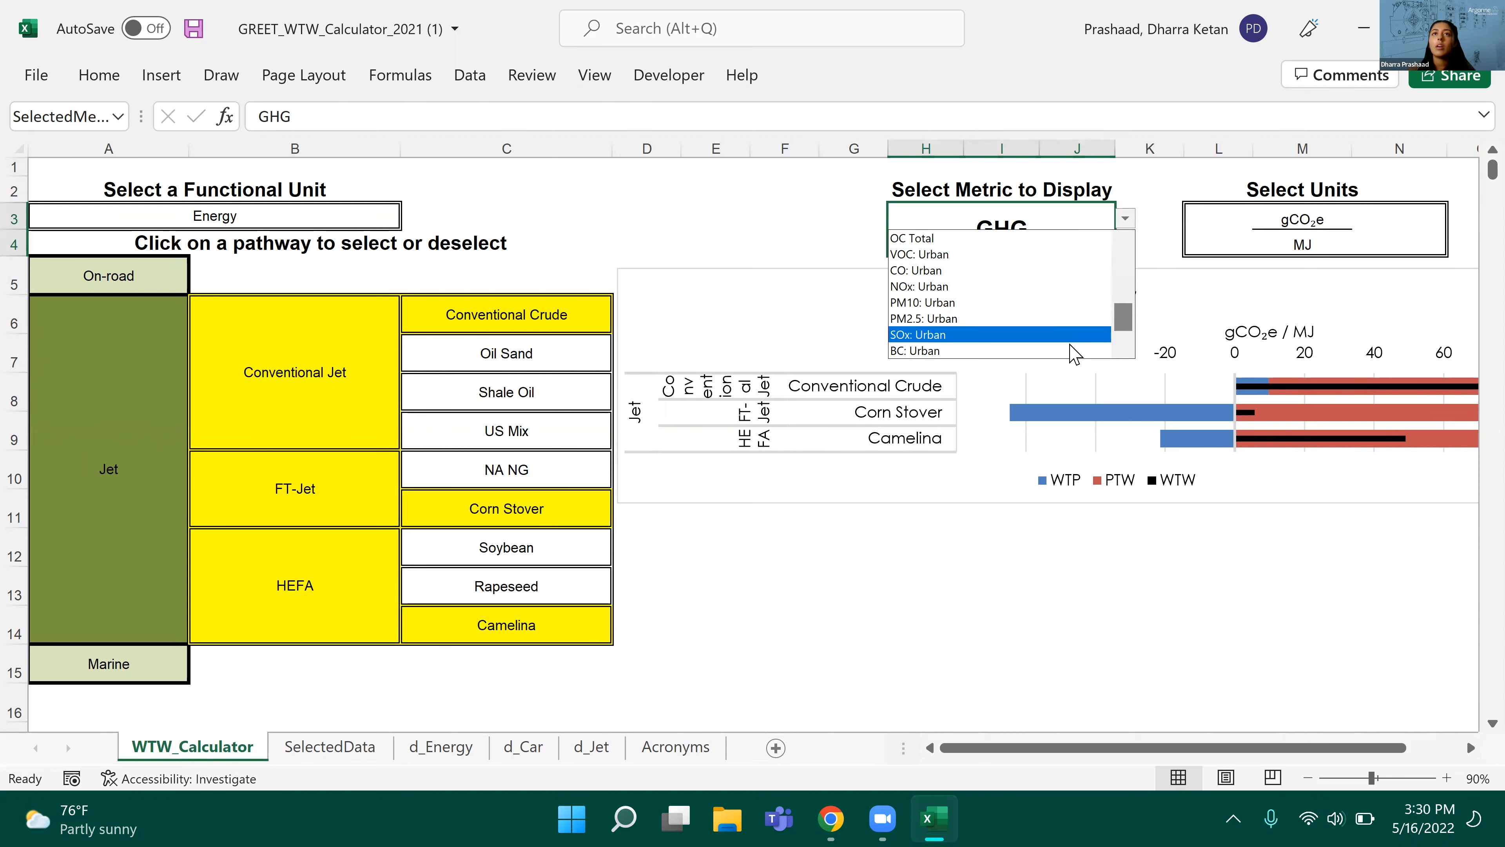
click(1042, 228)
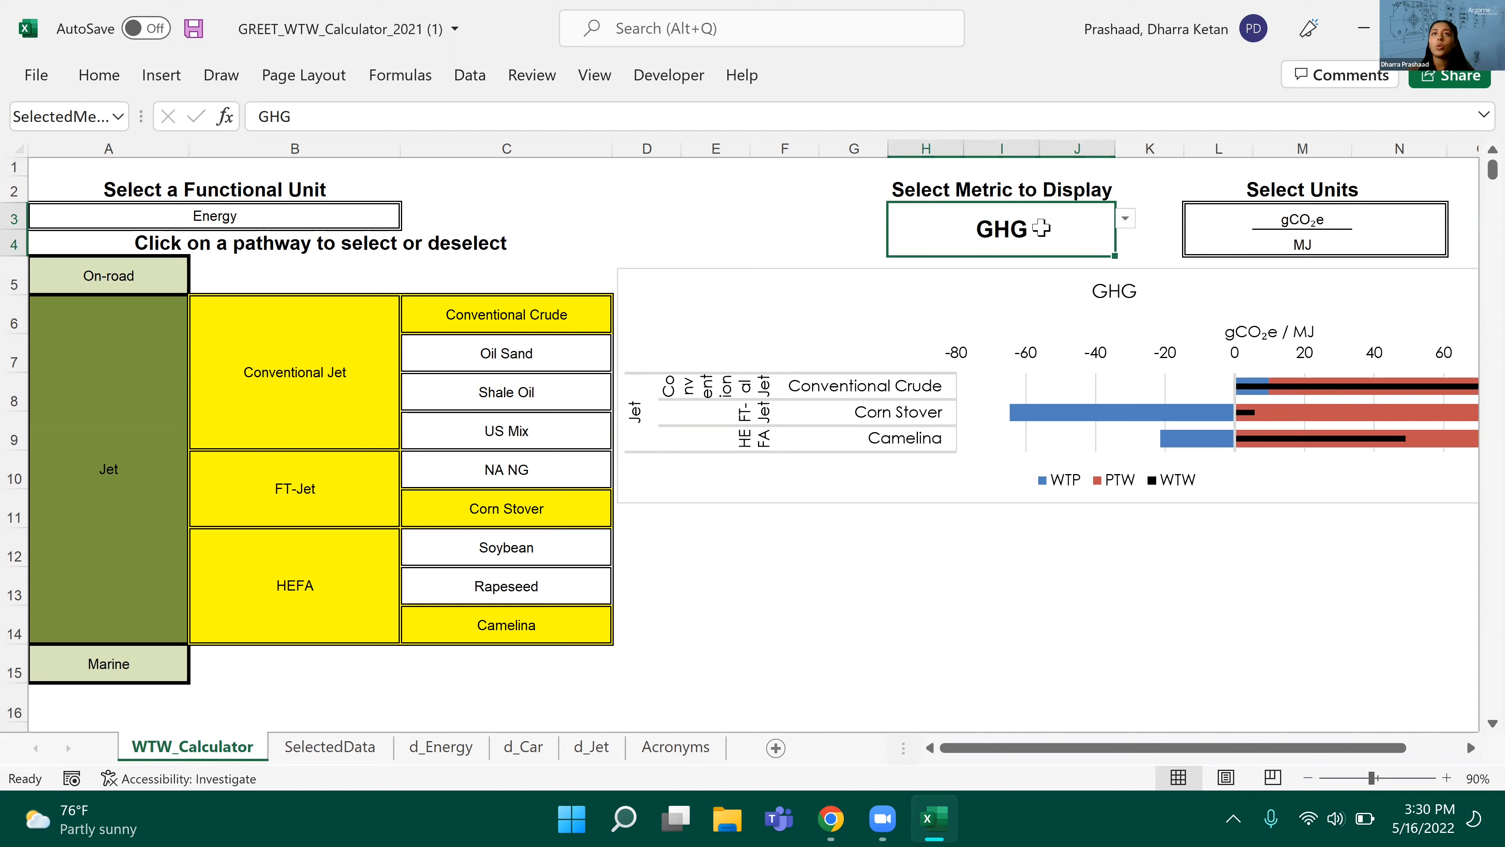
click(1120, 224)
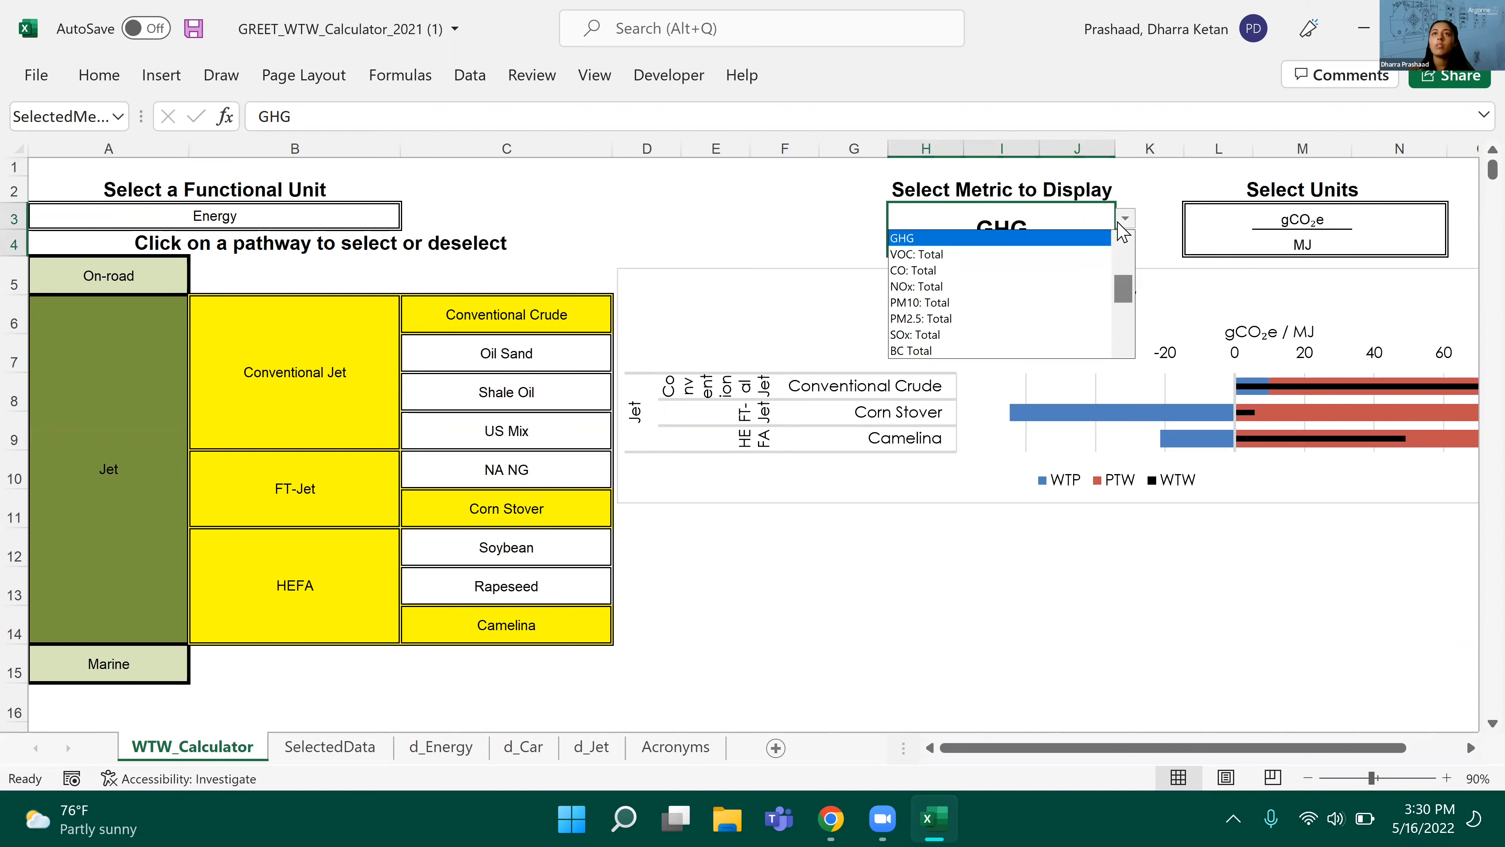
click(1043, 273)
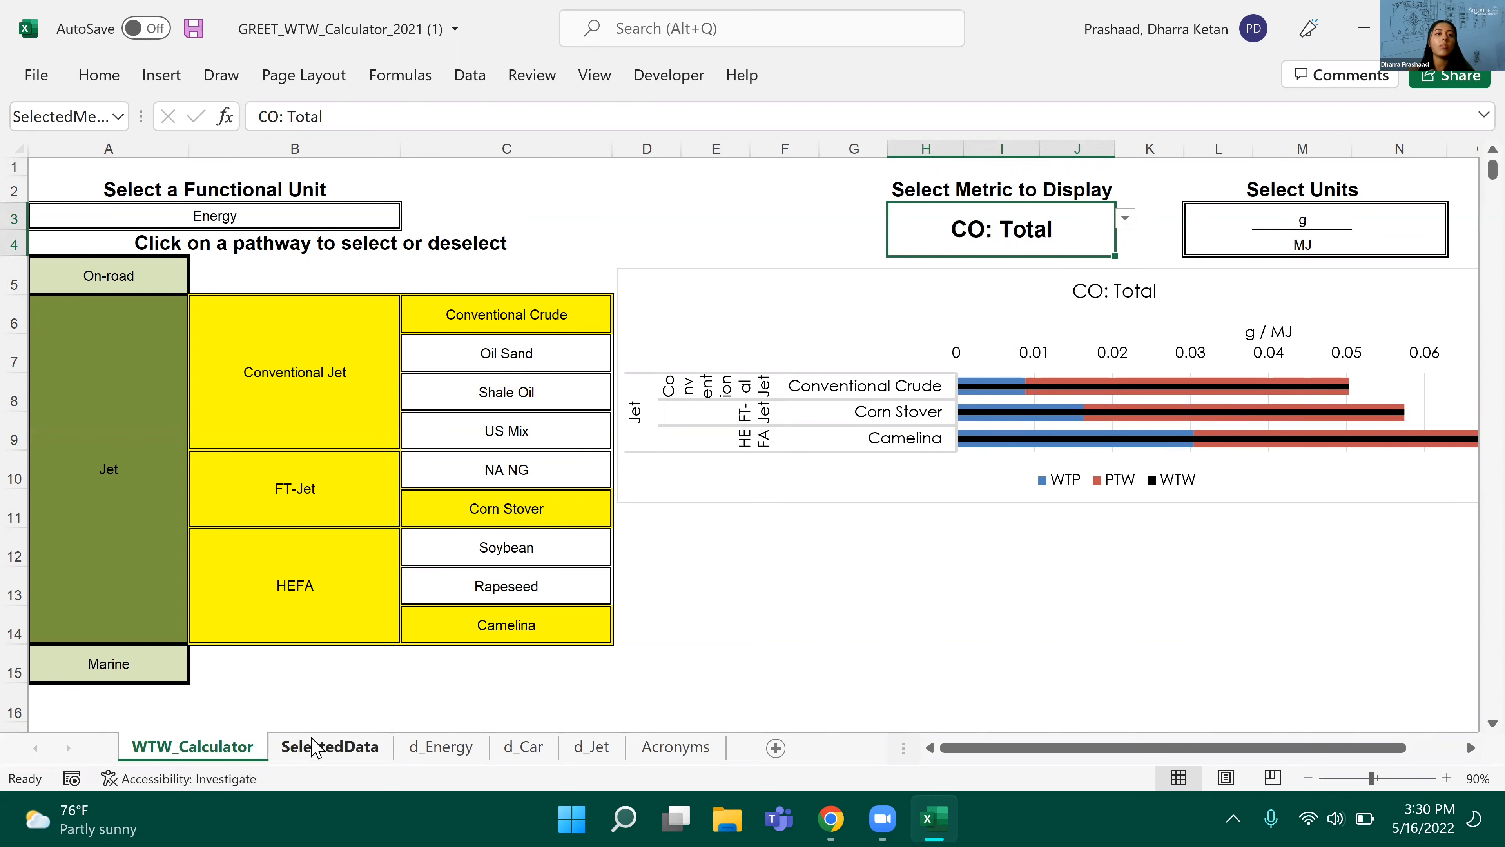
click(330, 747)
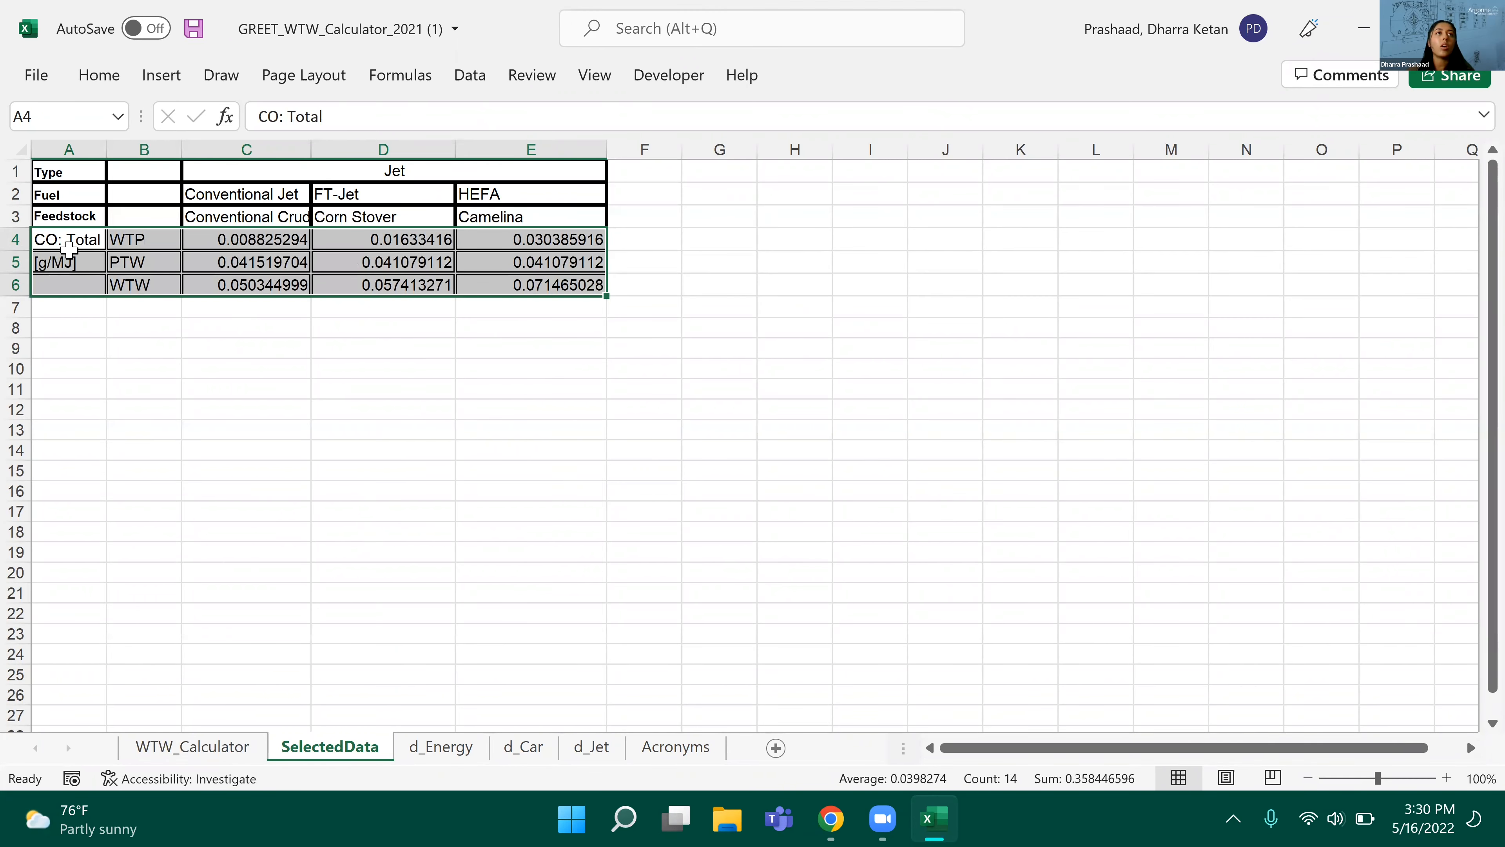